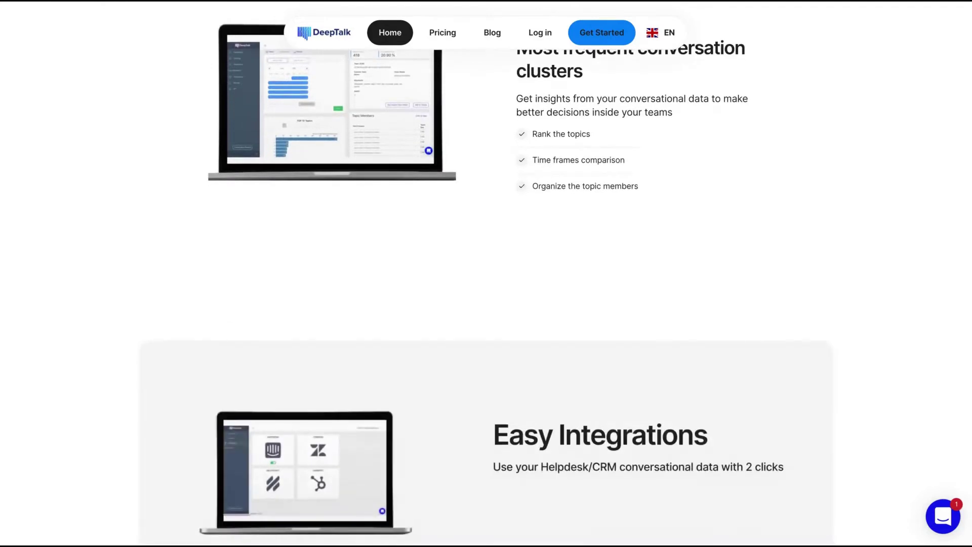
Open About us from the footer and browse its core team, numbers, vision and mission.
scroll(486, 273, down, 15)
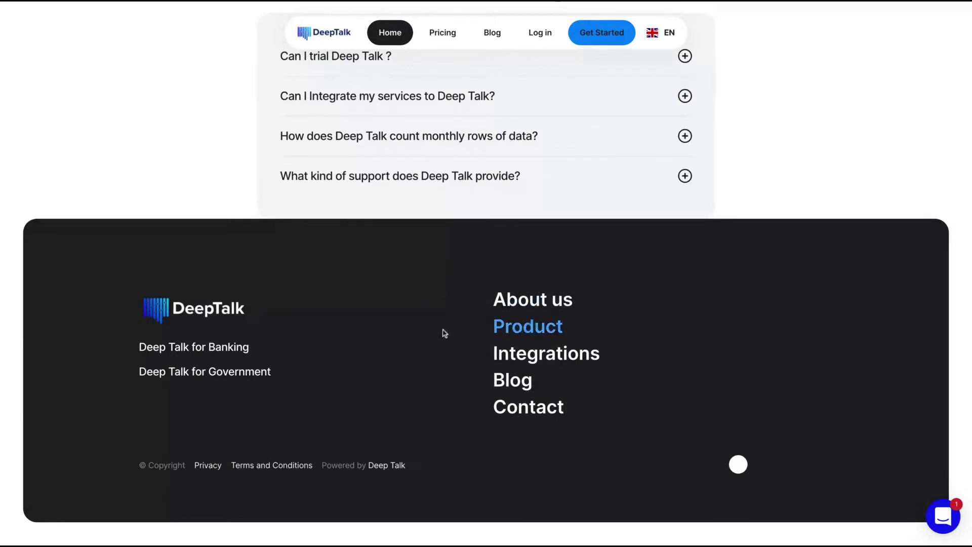
click(523, 304)
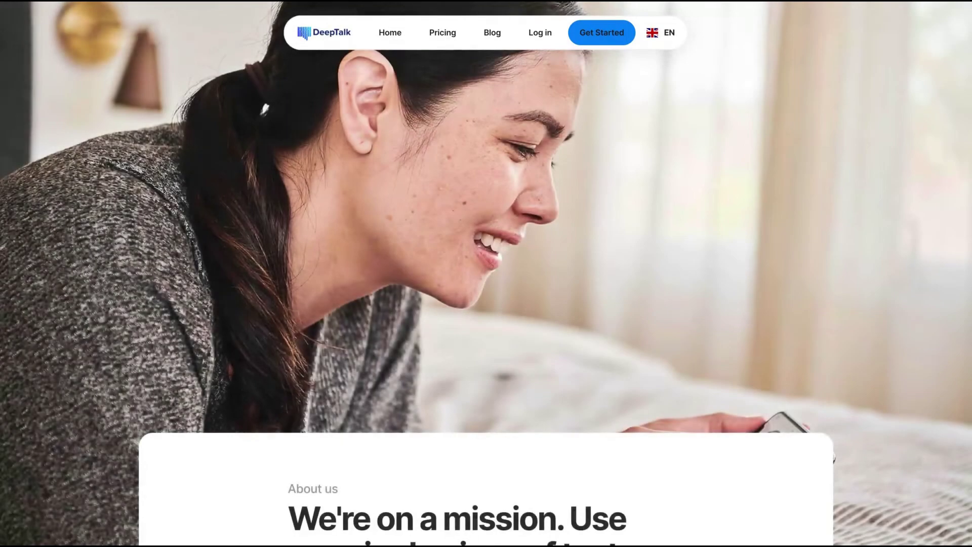
scroll(538, 275, down, 10)
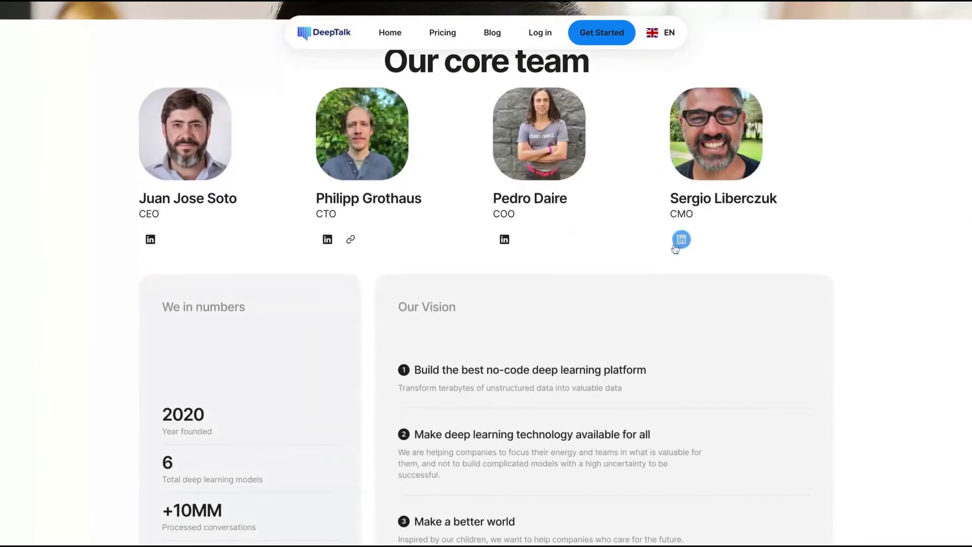
scroll(468, 252, up, 1)
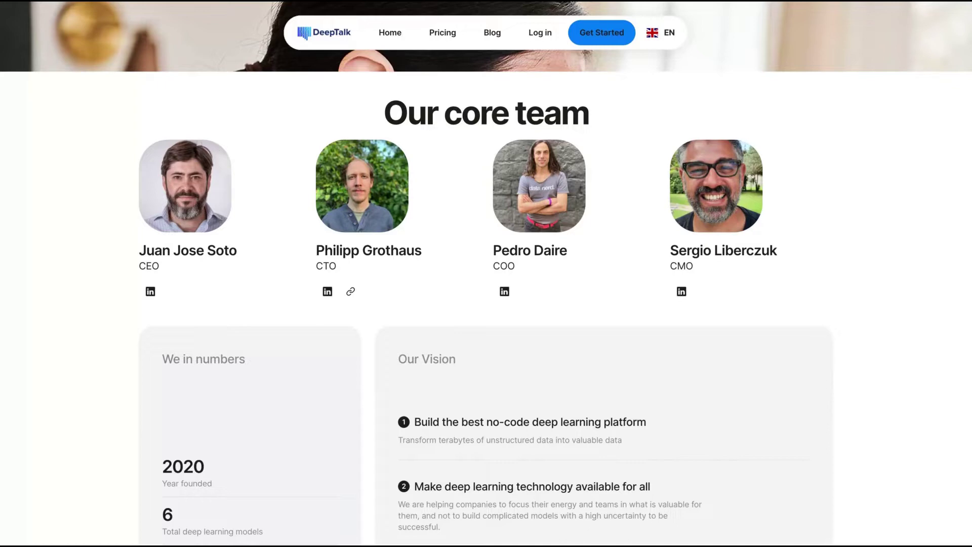
scroll(486, 304, down, 5)
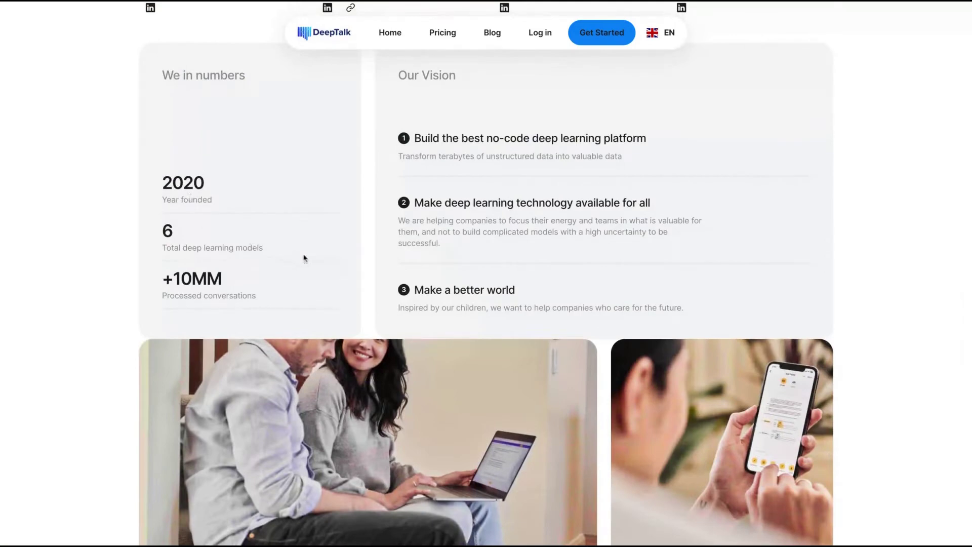
scroll(304, 258, down, 10)
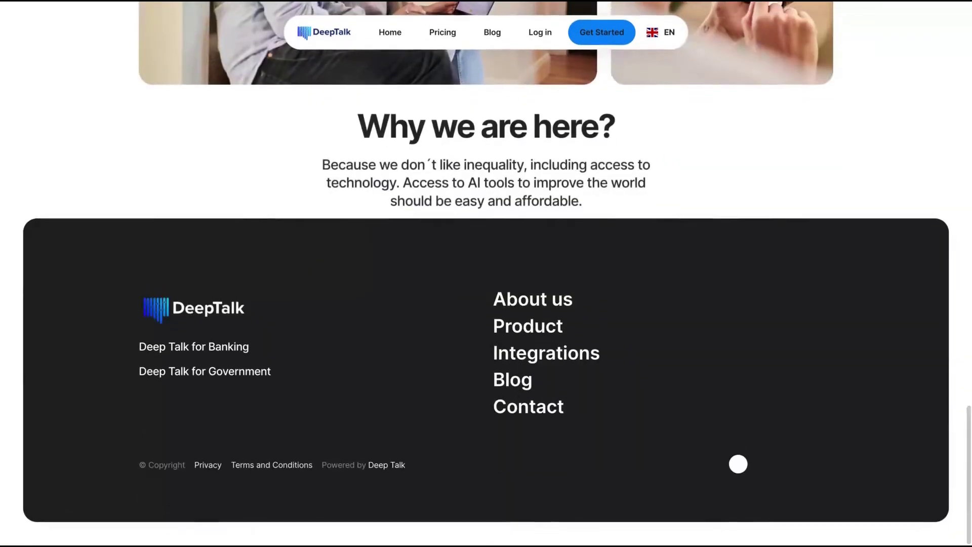
scroll(304, 258, up, 10)
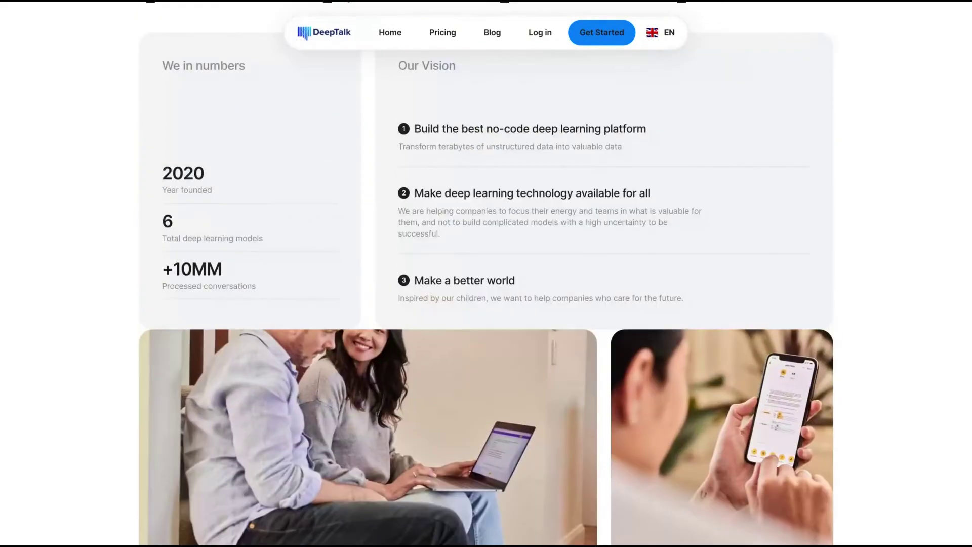
scroll(514, 47, up, 8)
scroll(514, 47, up, 10)
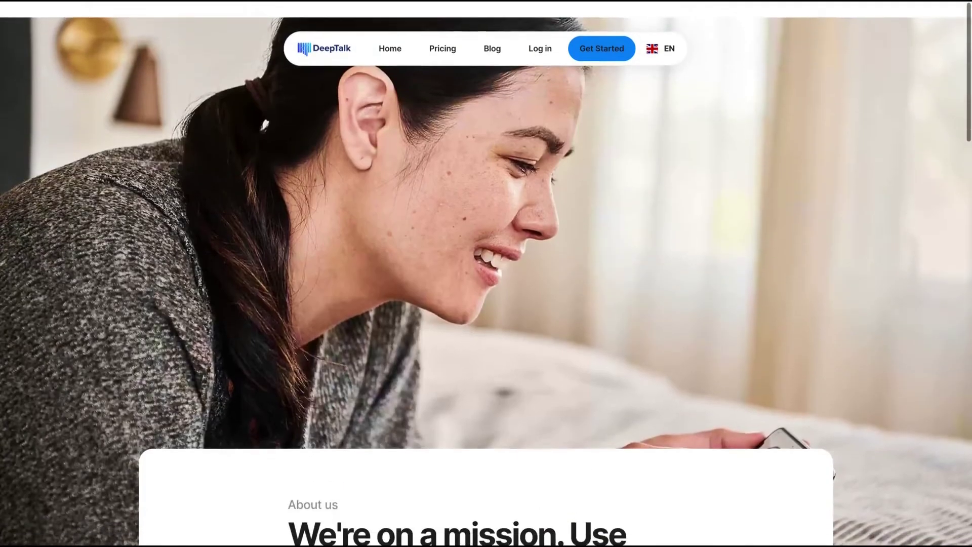
Log in and open, then cancel, the second project's edit dialog on the dashboard.
click(553, 34)
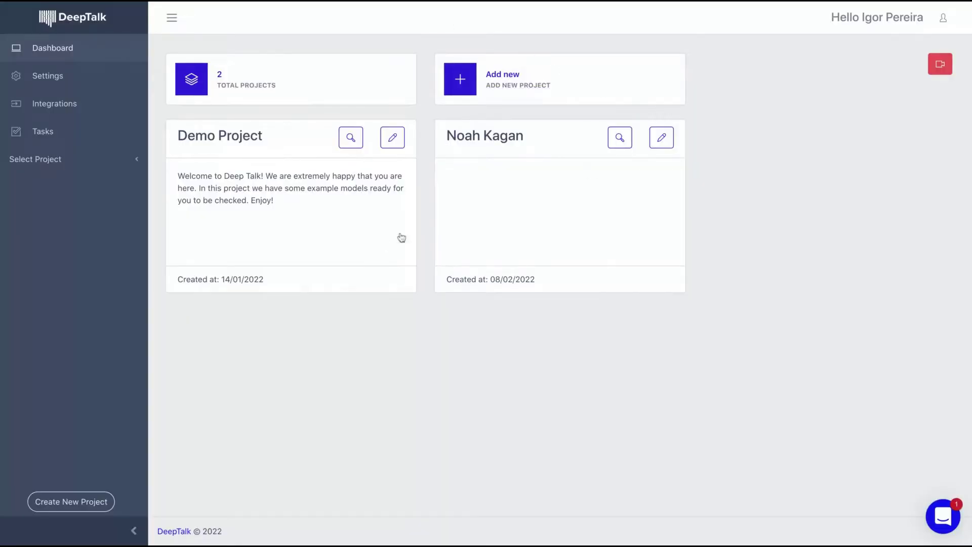
click(655, 139)
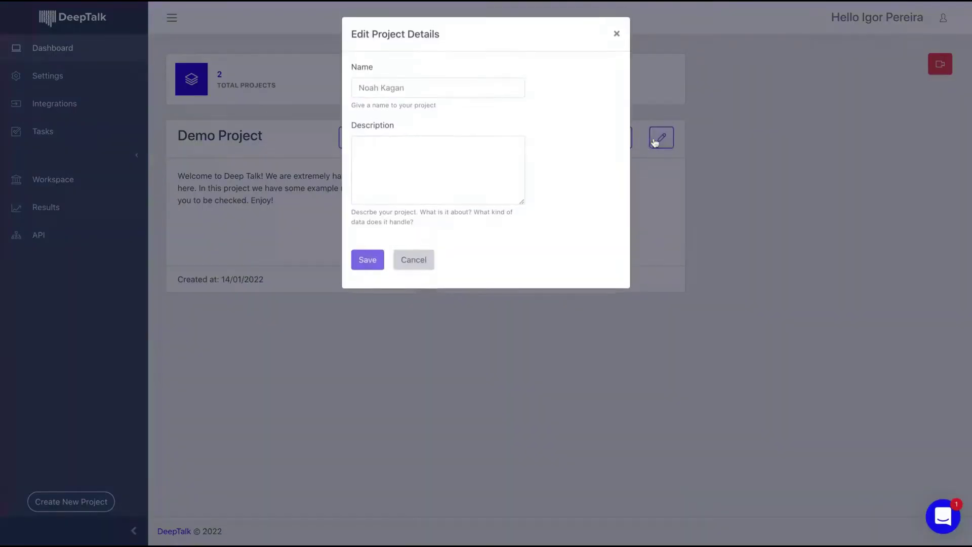
click(655, 142)
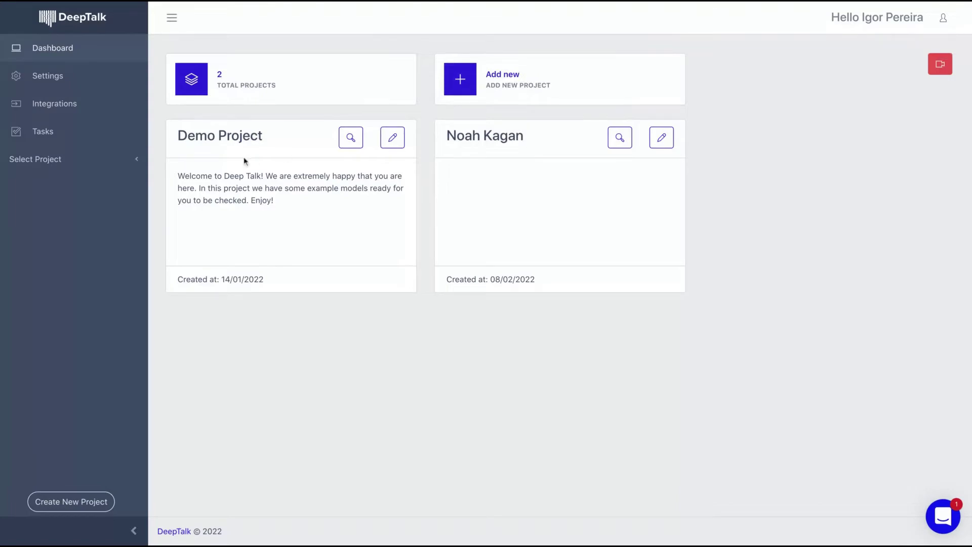
click(58, 81)
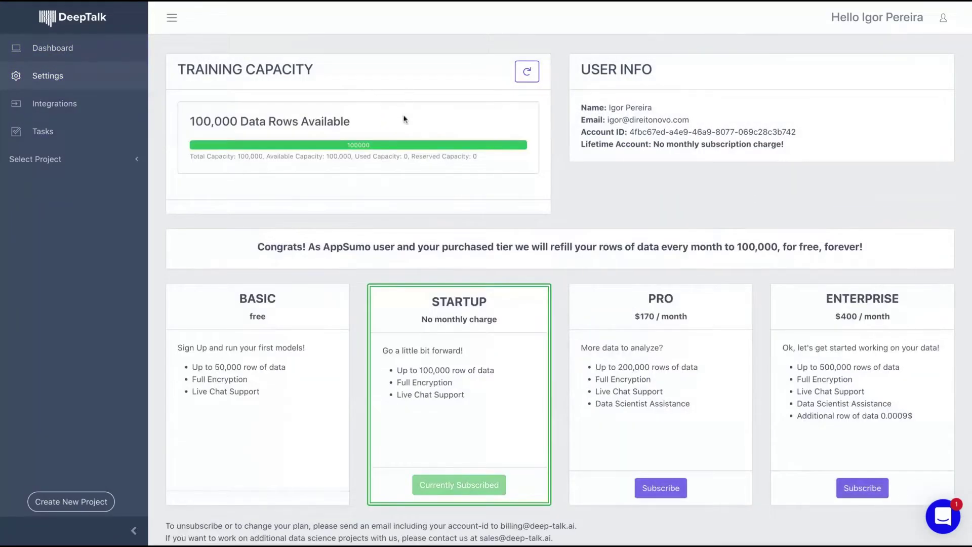
Review the 100,000 available data rows and the Startup plan, then go to Integrations.
scroll(404, 119, down, 1)
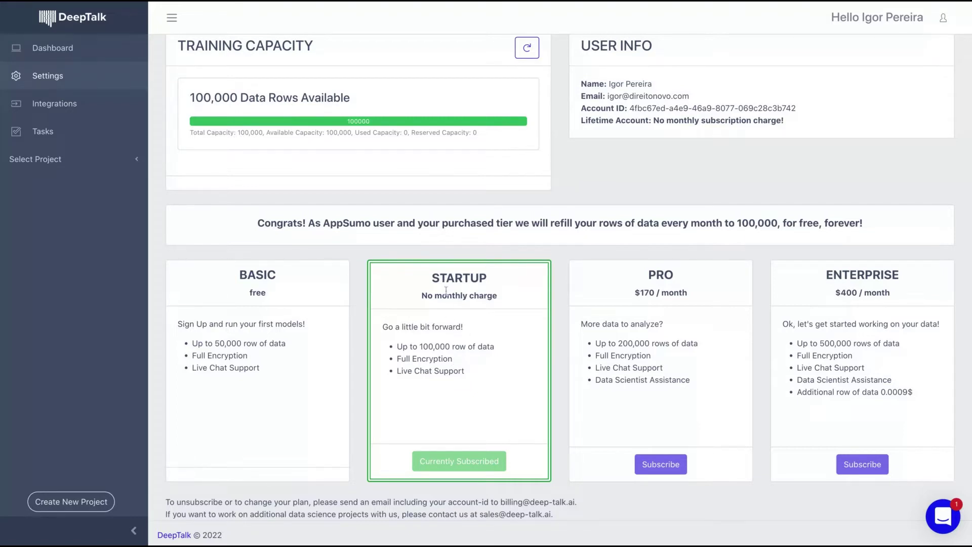
scroll(446, 291, up, 1)
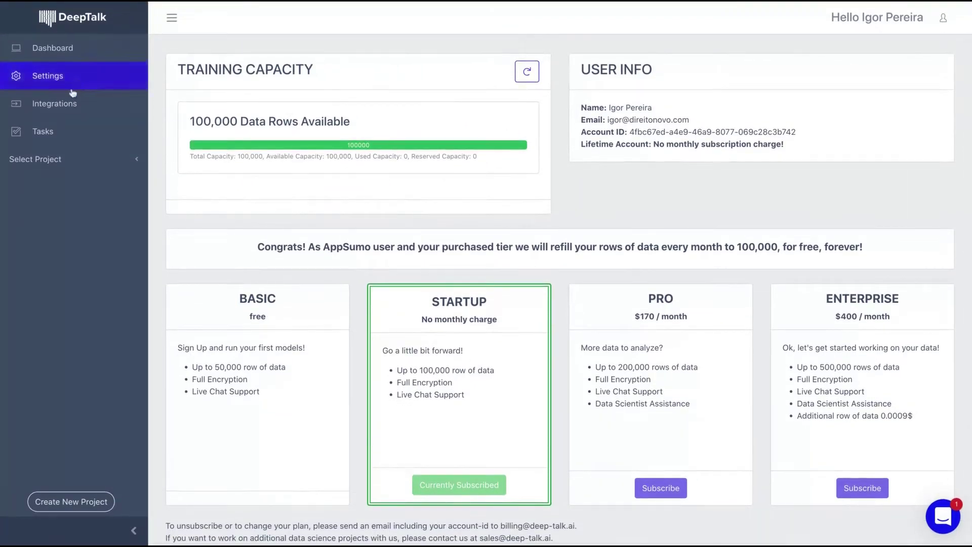
click(68, 105)
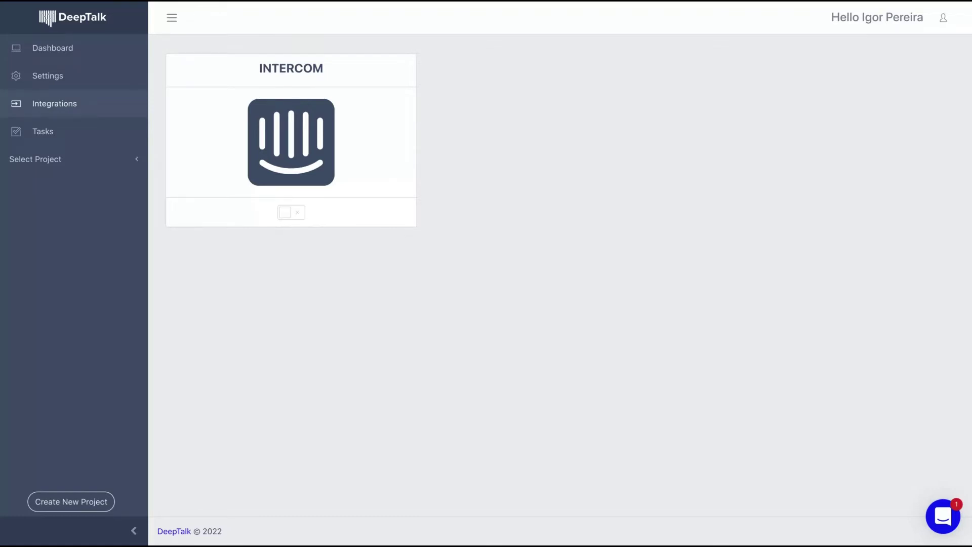
Check the Task Manager's project list, then return to the two-project dashboard.
click(100, 128)
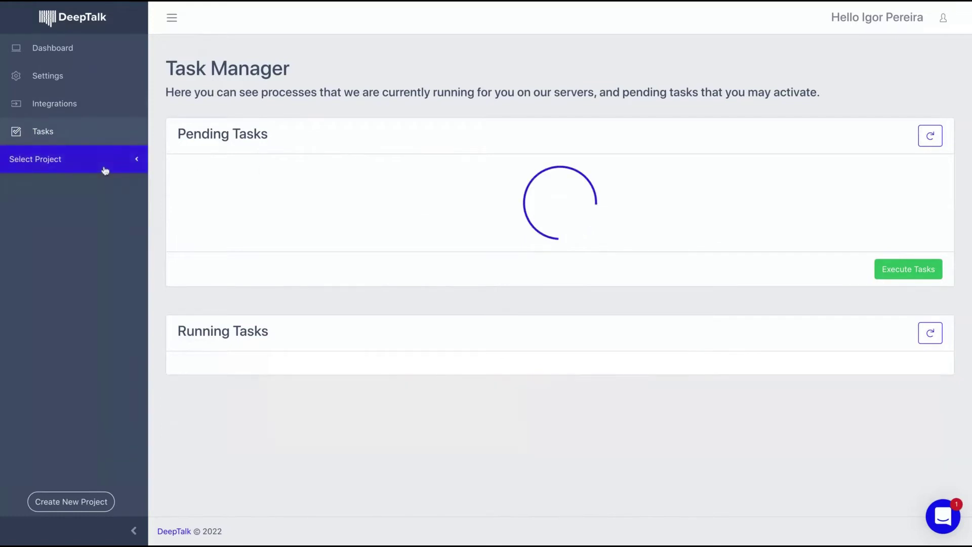
click(105, 170)
click(72, 47)
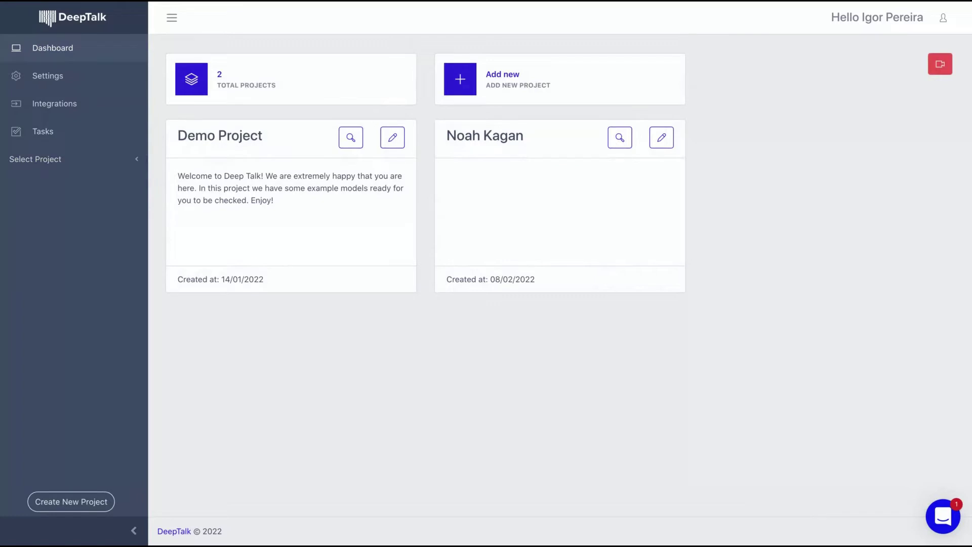
Open Demo Project with its Tweets Obama clustering model and 745-row CSV.
click(349, 141)
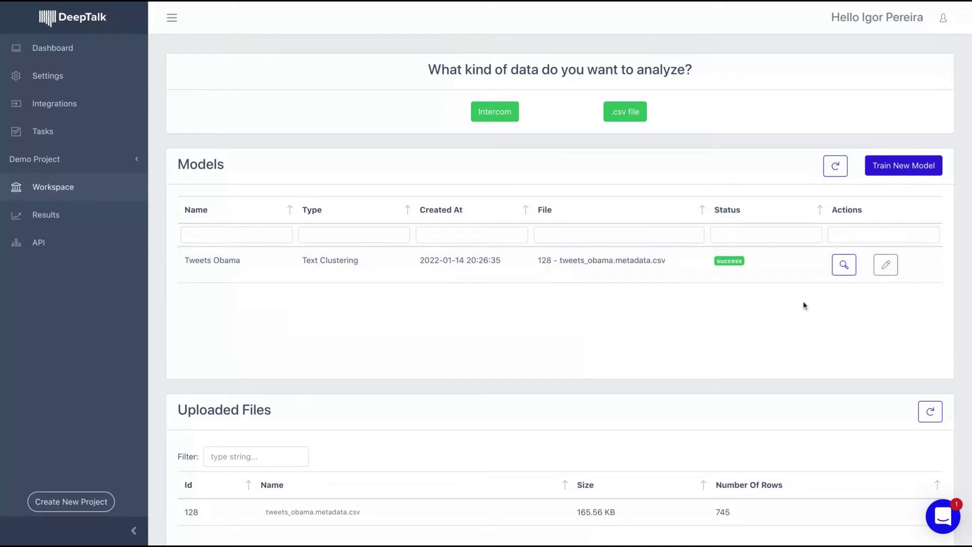
click(844, 265)
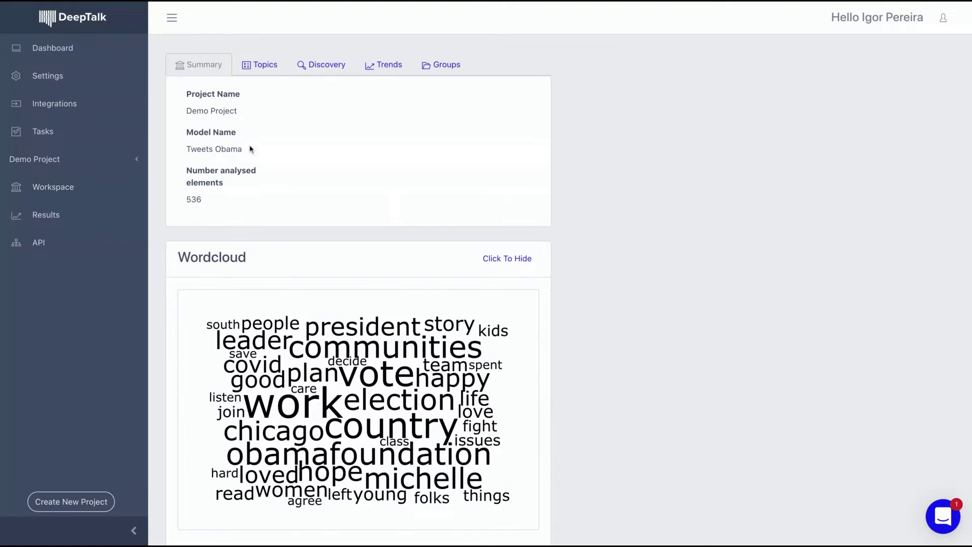
scroll(319, 319, down, 1)
scroll(319, 319, down, 1)
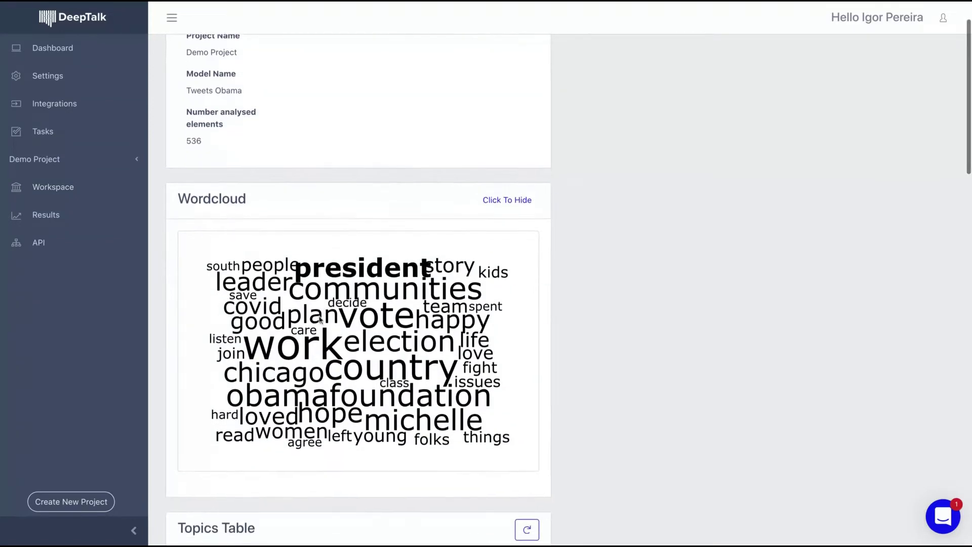
scroll(320, 319, down, 1)
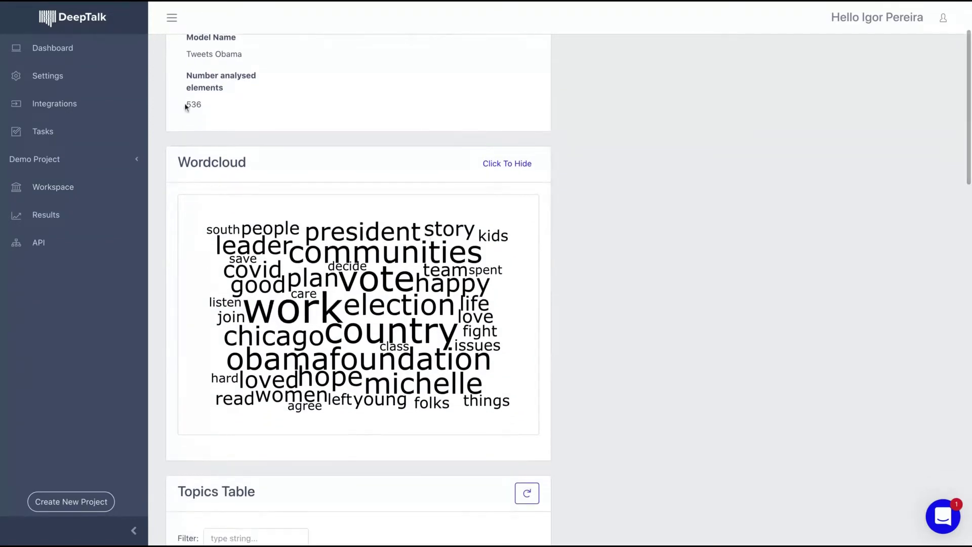
scroll(190, 109, up, 2)
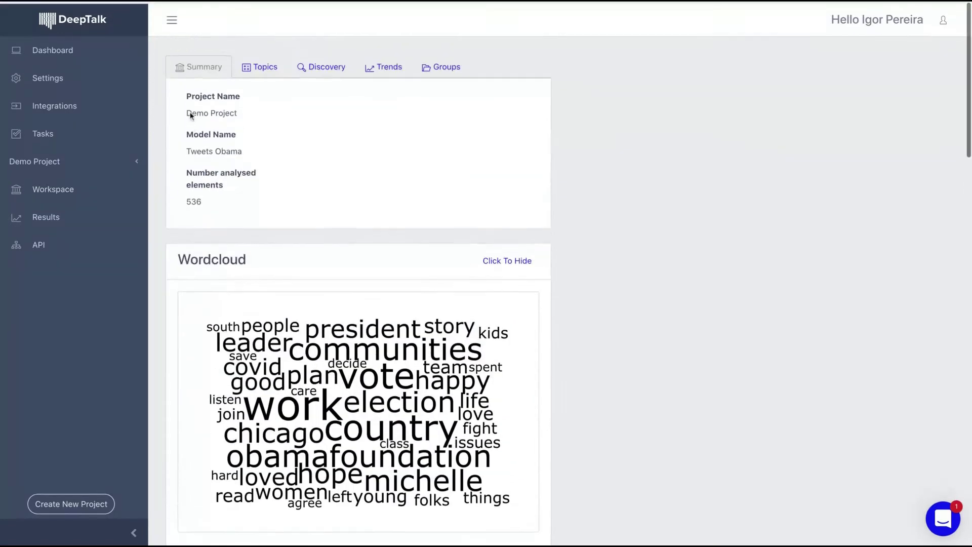
double_click(205, 207)
scroll(205, 206, down, 4)
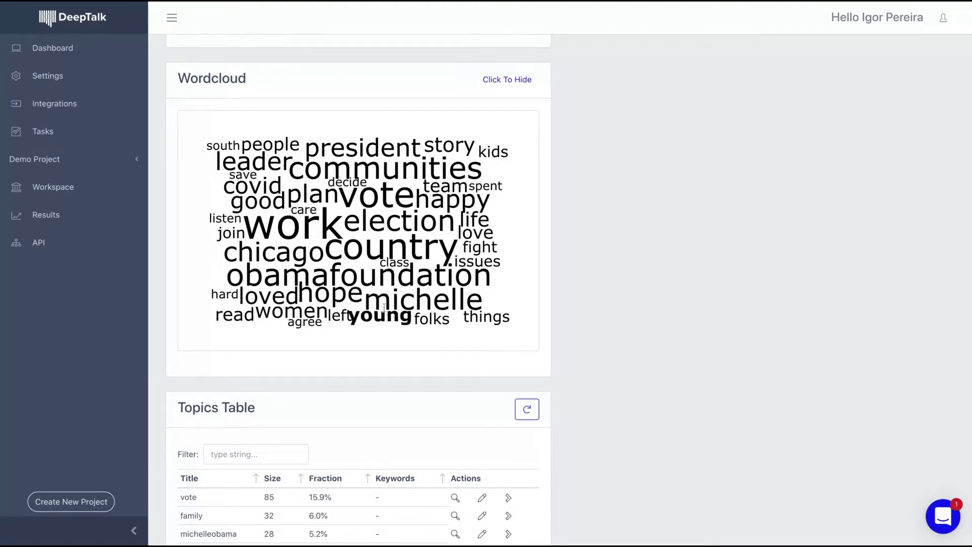
scroll(390, 361, down, 5)
scroll(391, 359, up, 3)
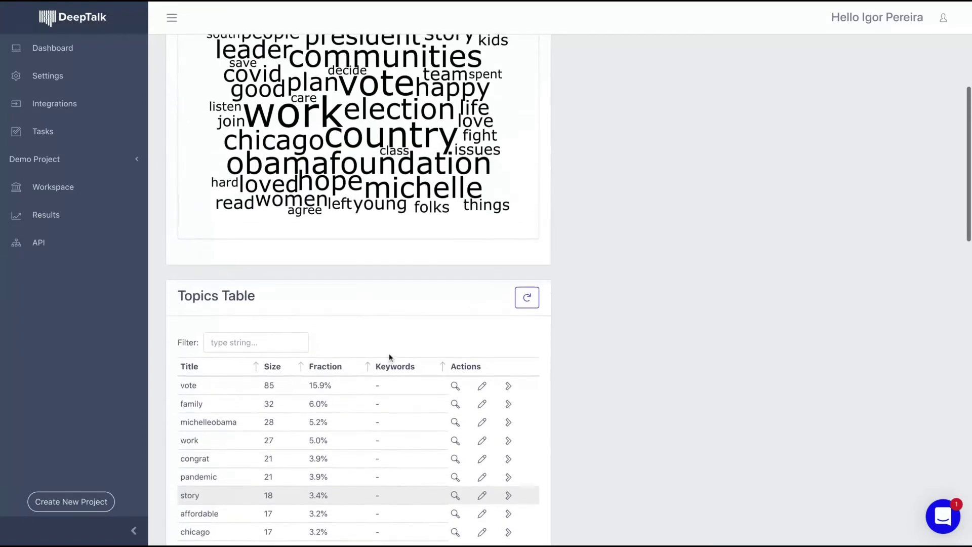
scroll(400, 333, up, 2)
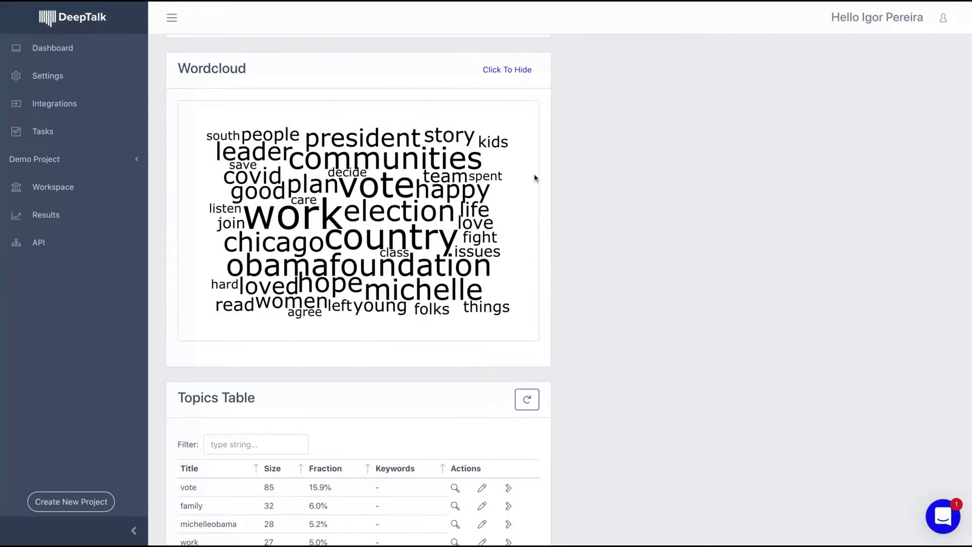
scroll(560, 321, down, 8)
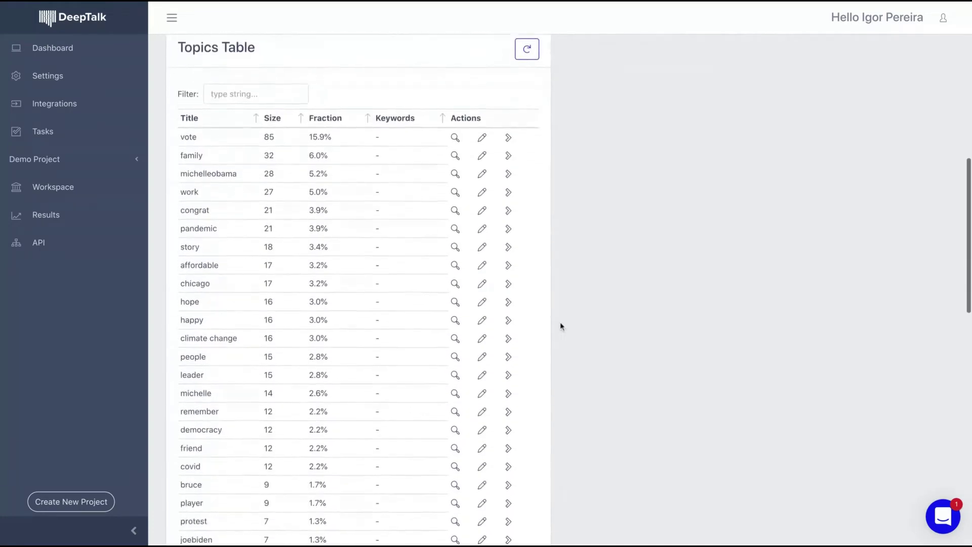
scroll(360, 291, down, 1)
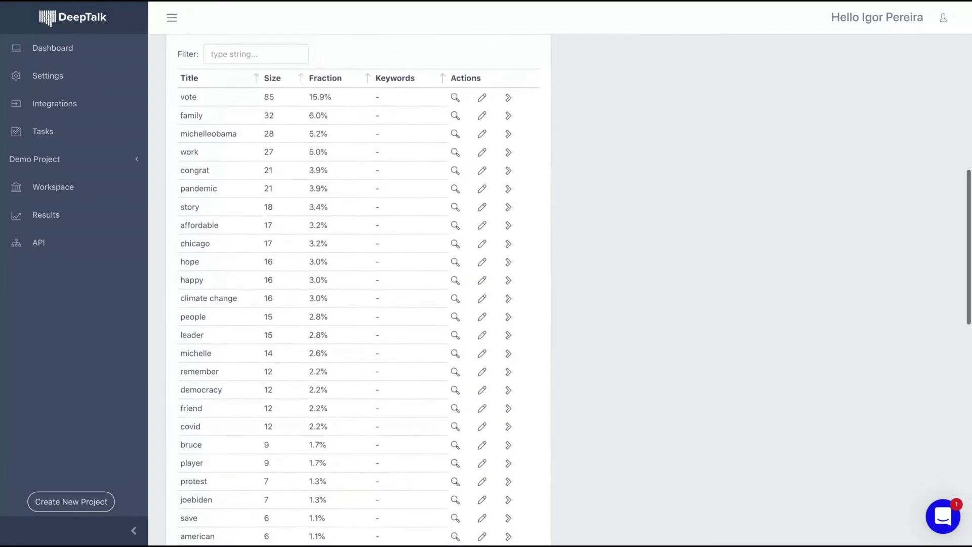
scroll(359, 292, up, 1)
scroll(359, 292, down, 1)
scroll(359, 292, up, 1)
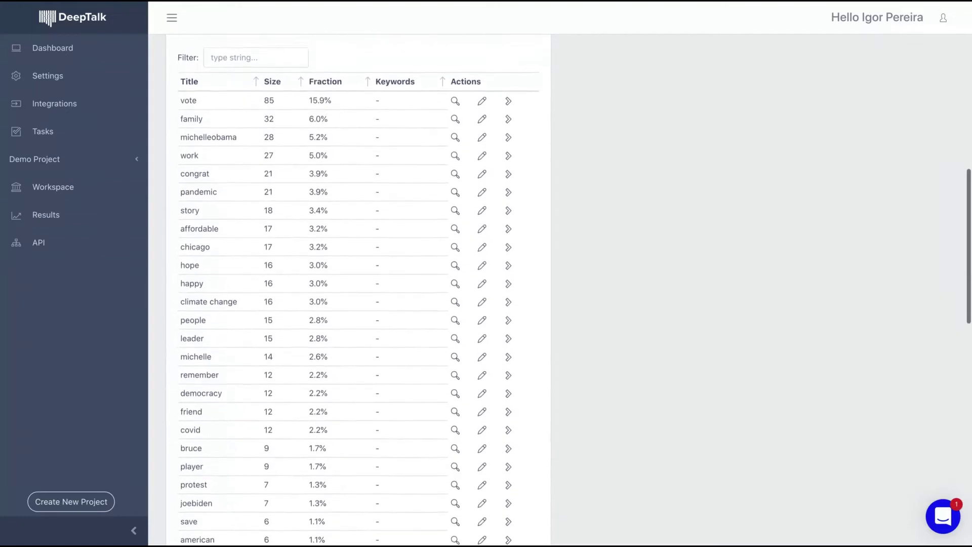
scroll(359, 292, down, 1)
scroll(360, 291, down, 1)
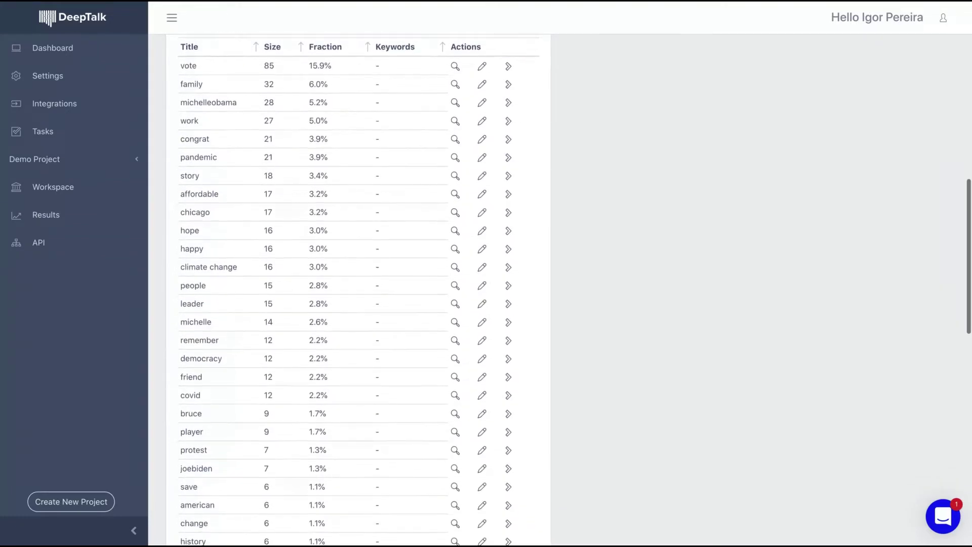
scroll(359, 292, down, 1)
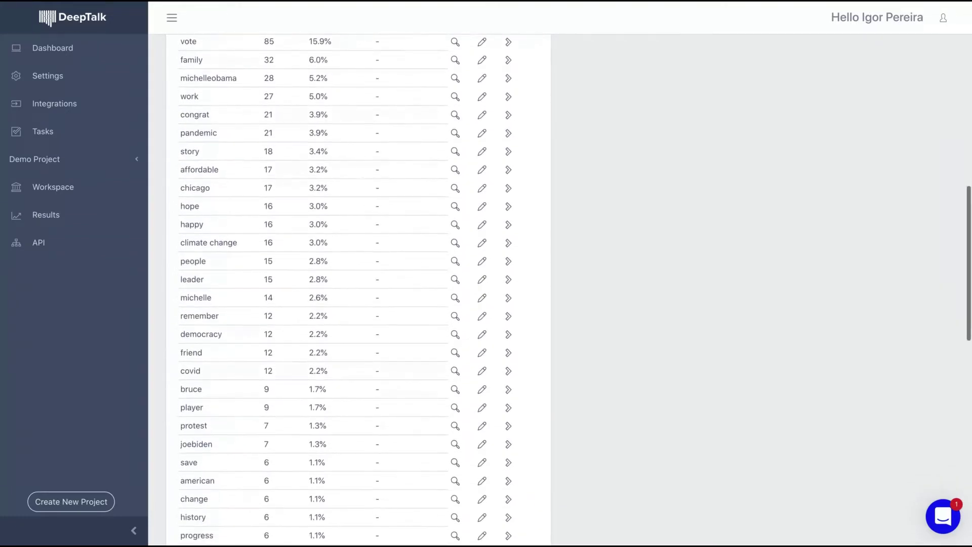
scroll(360, 291, down, 1)
scroll(359, 291, down, 6)
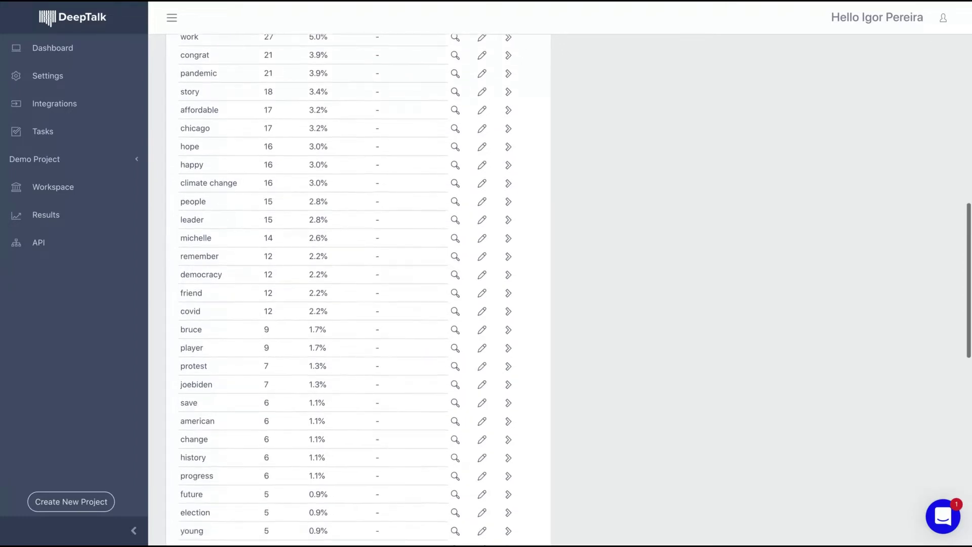
scroll(359, 292, down, 5)
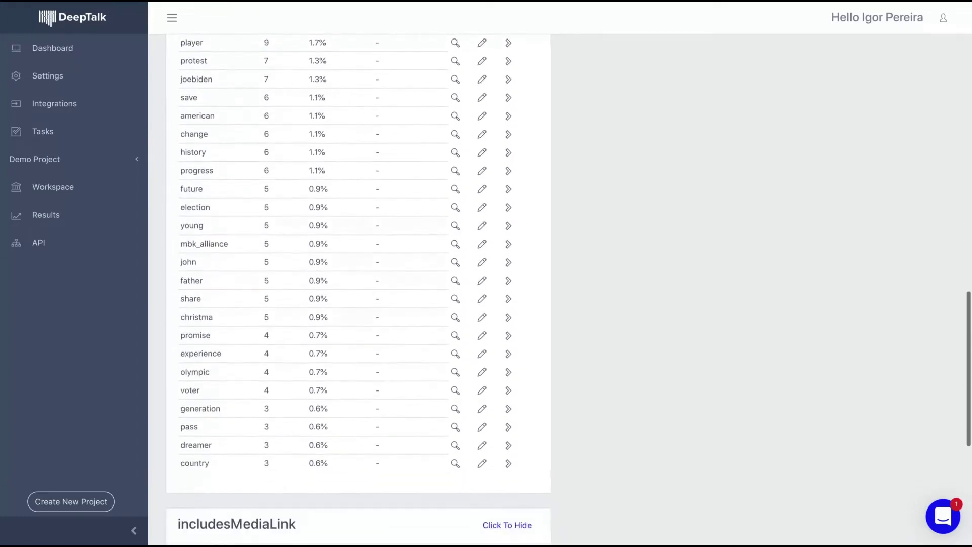
scroll(360, 292, up, 20)
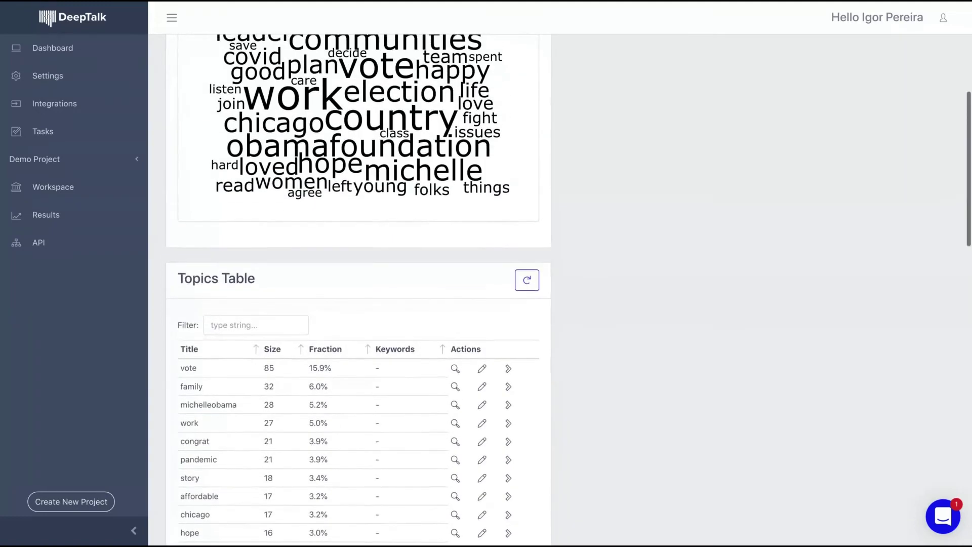
scroll(299, 354, down, 20)
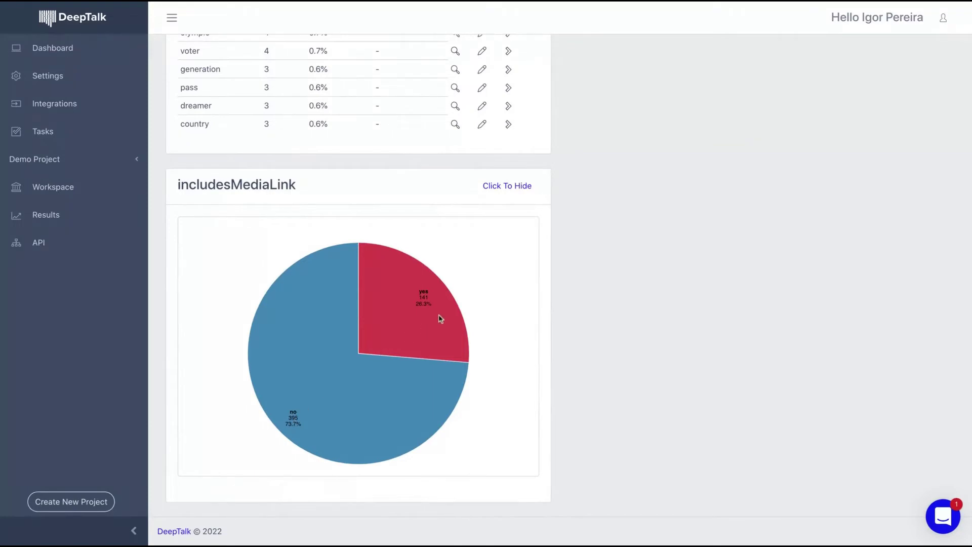
scroll(439, 320, up, 20)
scroll(440, 320, up, 1)
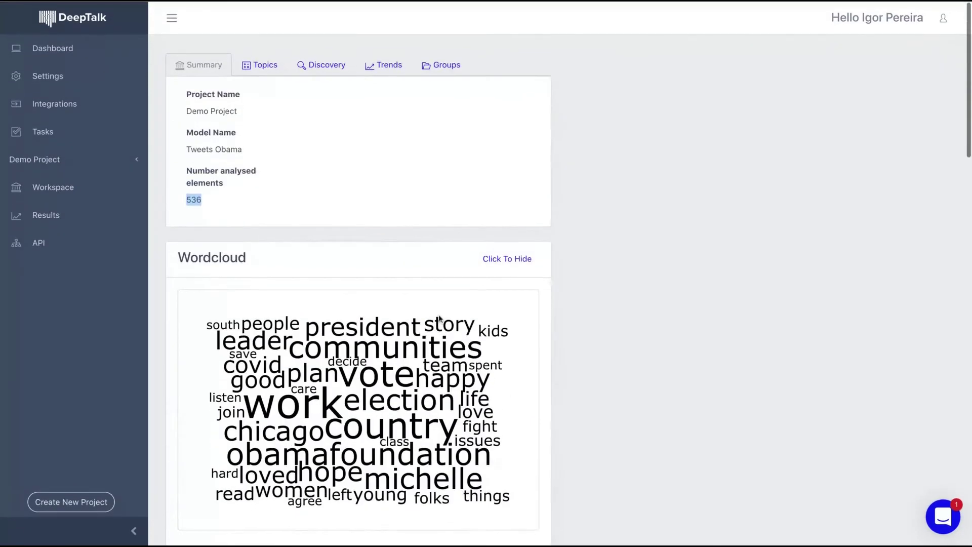
Browse the Topics tab's sunburst chart and Topics Table, then switch to Discovery.
click(261, 75)
scroll(260, 201, down, 2)
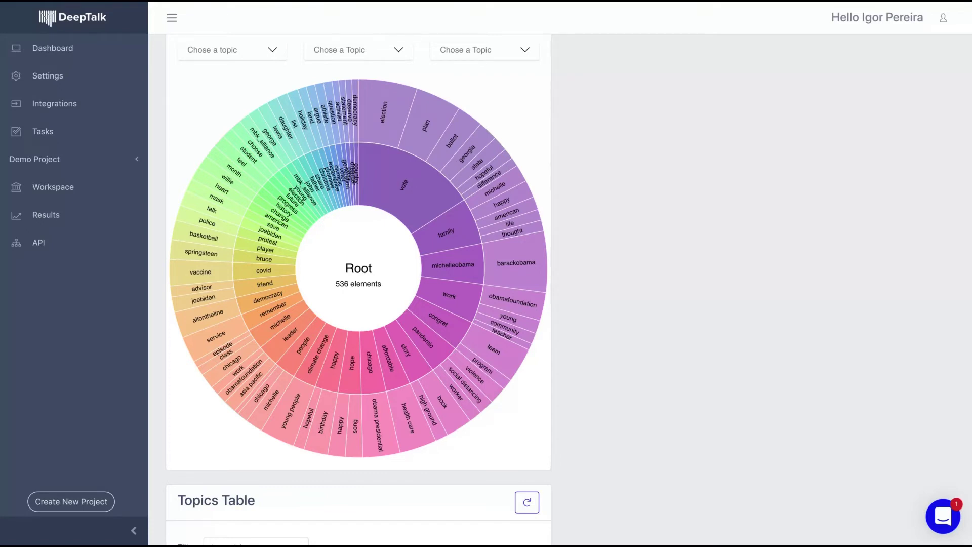
scroll(358, 288, down, 14)
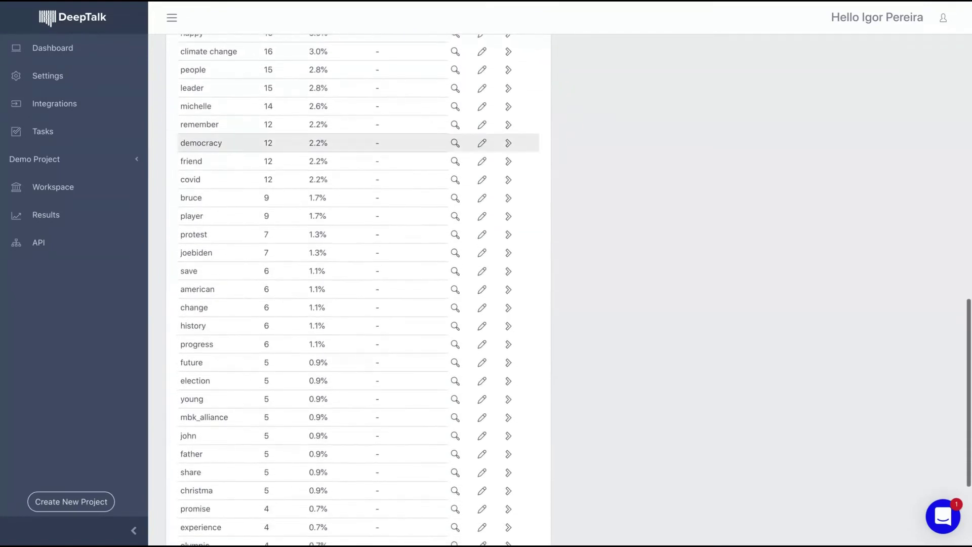
scroll(359, 135, up, 3)
scroll(358, 131, up, 6)
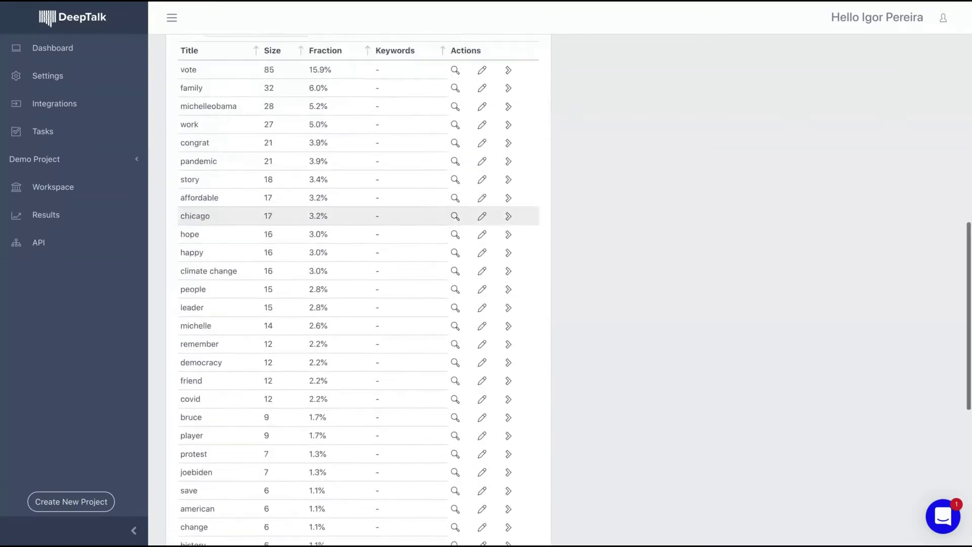
scroll(358, 104, down, 8)
scroll(358, 289, down, 4)
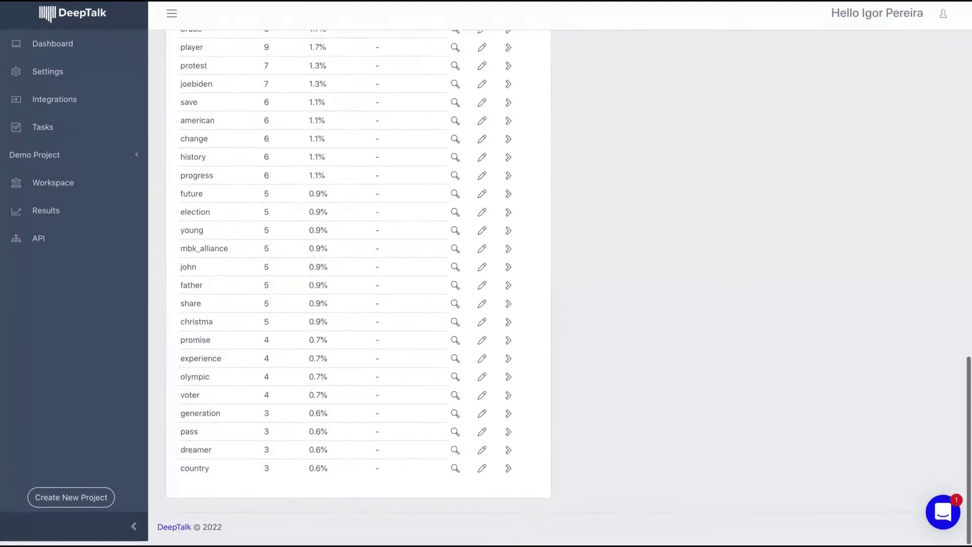
scroll(358, 288, up, 12)
scroll(358, 288, up, 9)
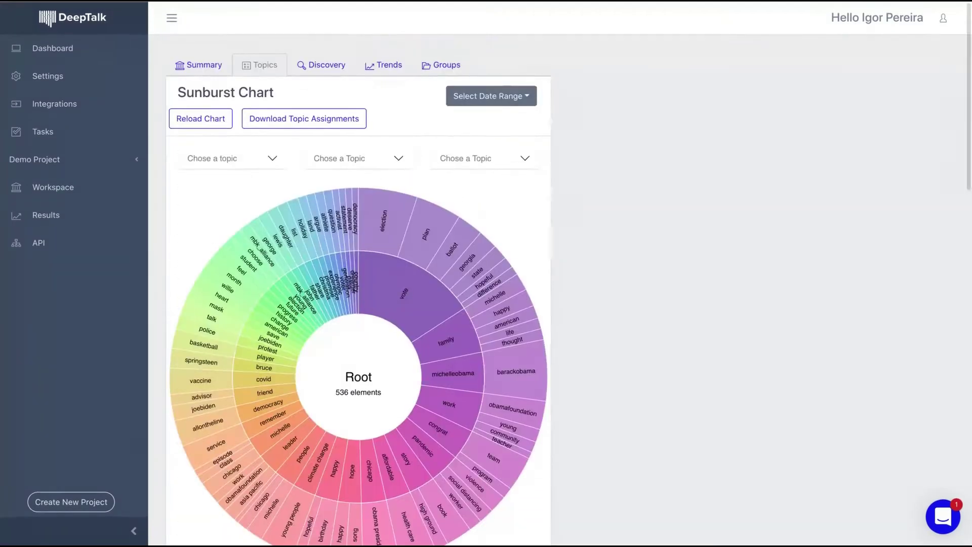
click(304, 64)
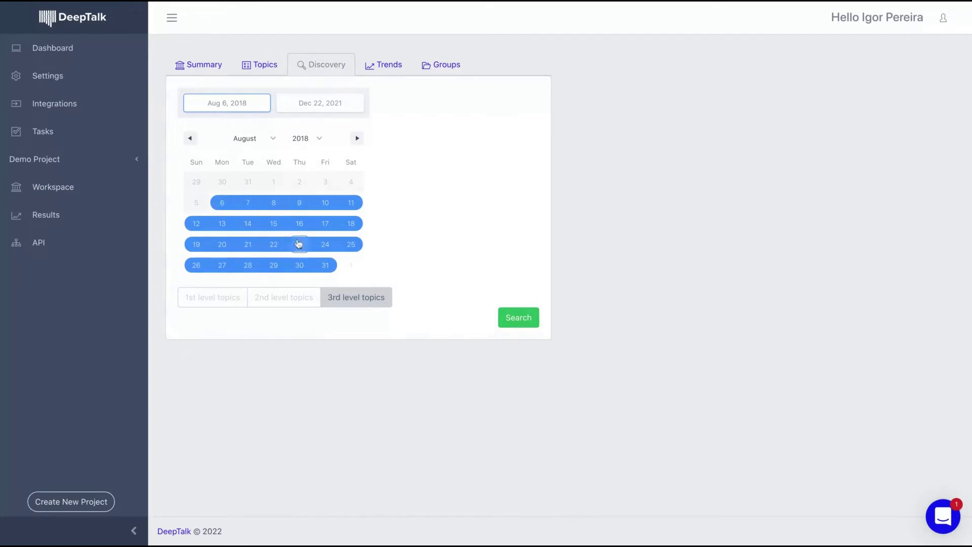
Search Discovery for topics in the Aug 6 to Aug 9, 2018 date range.
click(220, 209)
click(299, 208)
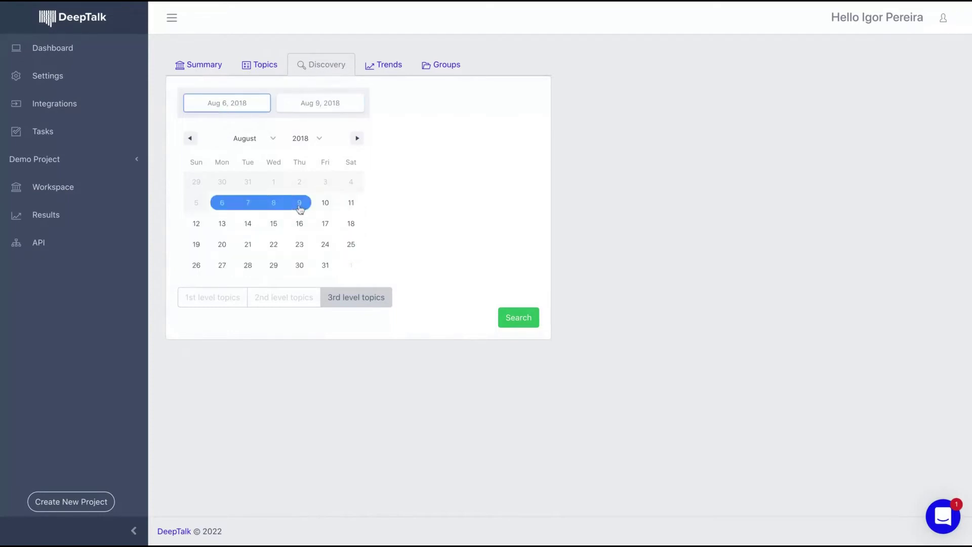
click(526, 316)
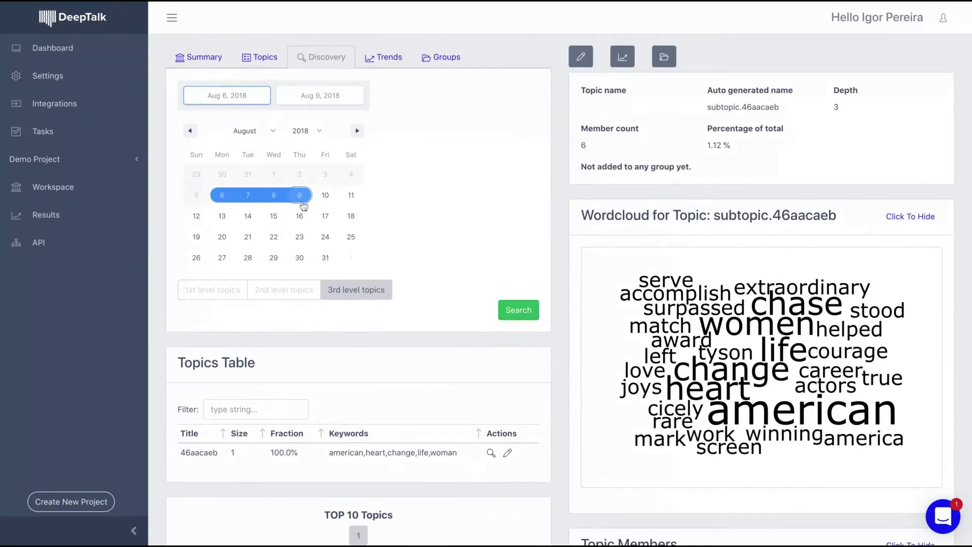
Inspect the second and third member tweets of the found topic.
scroll(750, 214, down, 4)
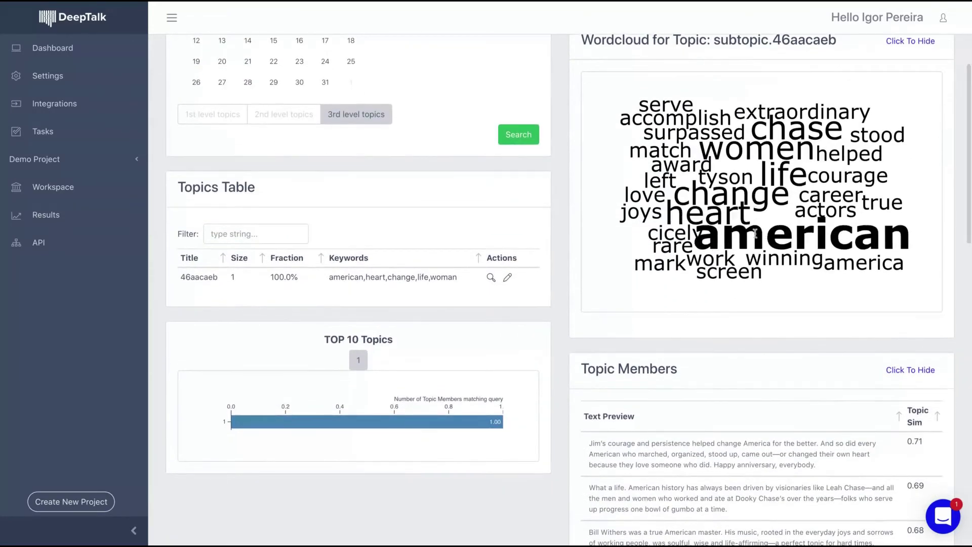
scroll(731, 213, down, 5)
click(736, 301)
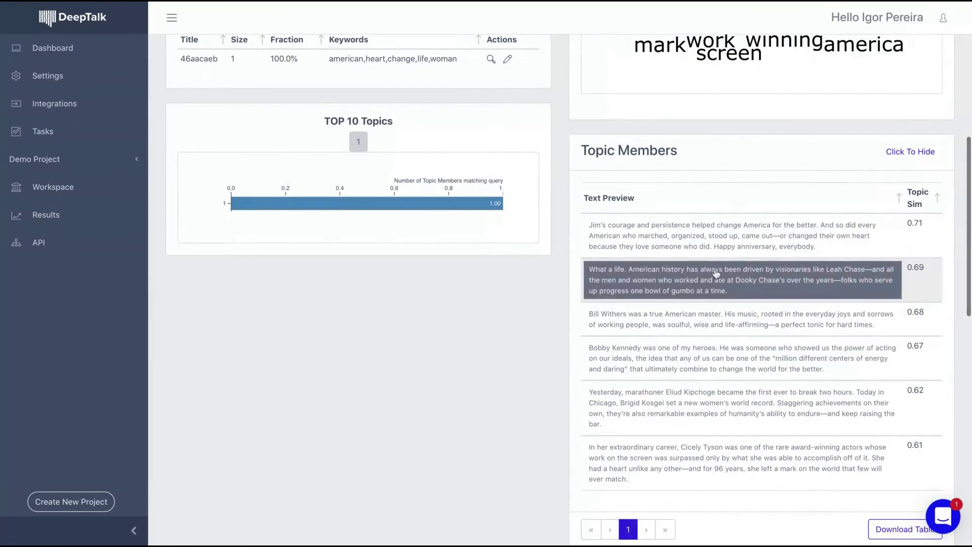
click(698, 319)
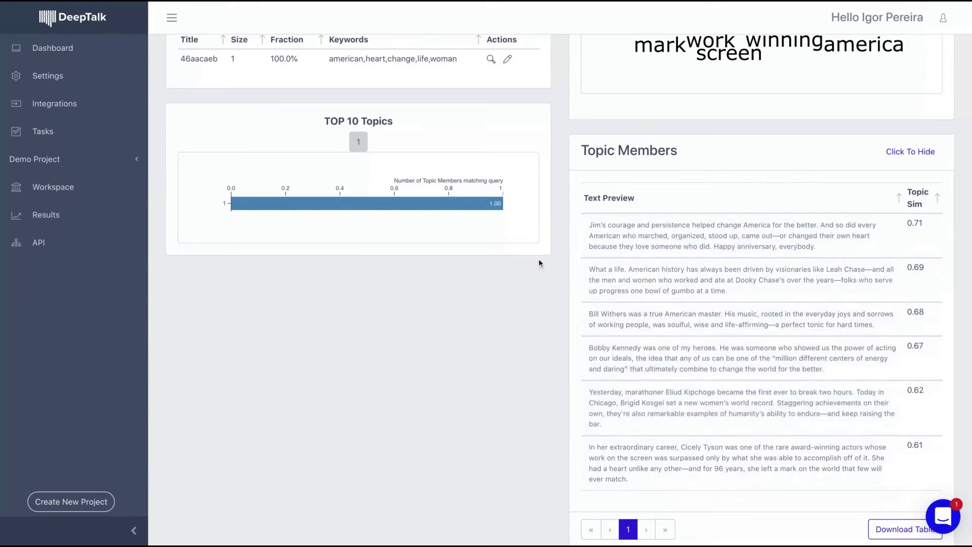
scroll(538, 260, up, 10)
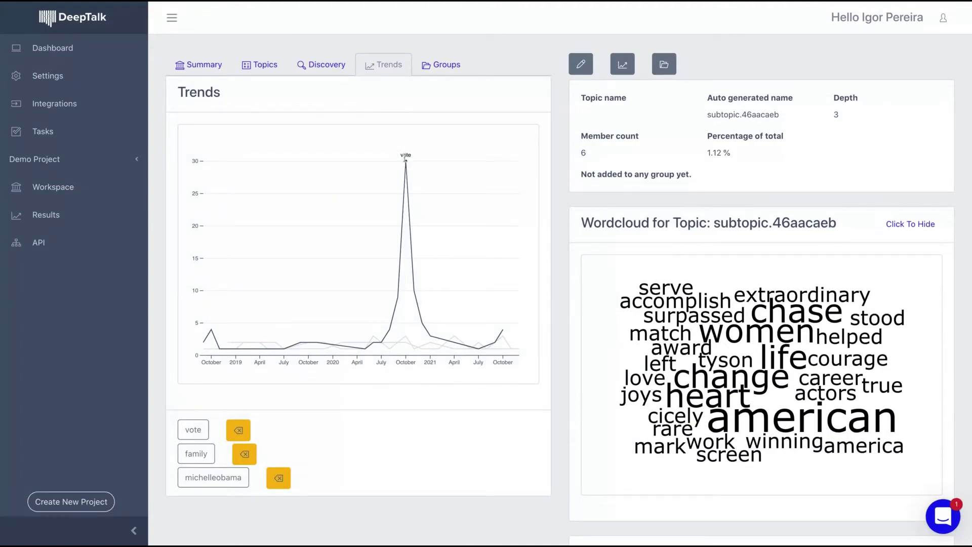
Check the empty Groups tab, then return to the 536-element Topics sunburst chart.
click(433, 65)
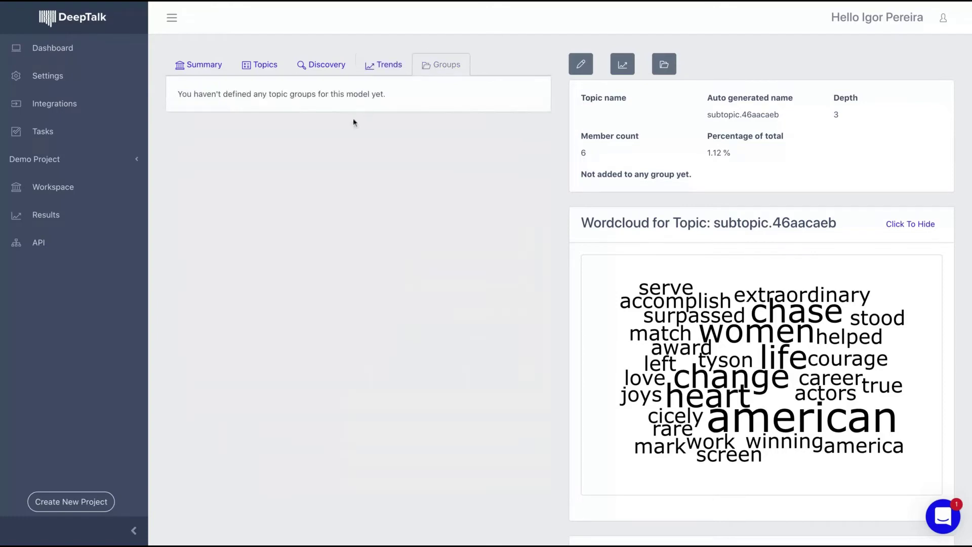
click(311, 68)
click(248, 67)
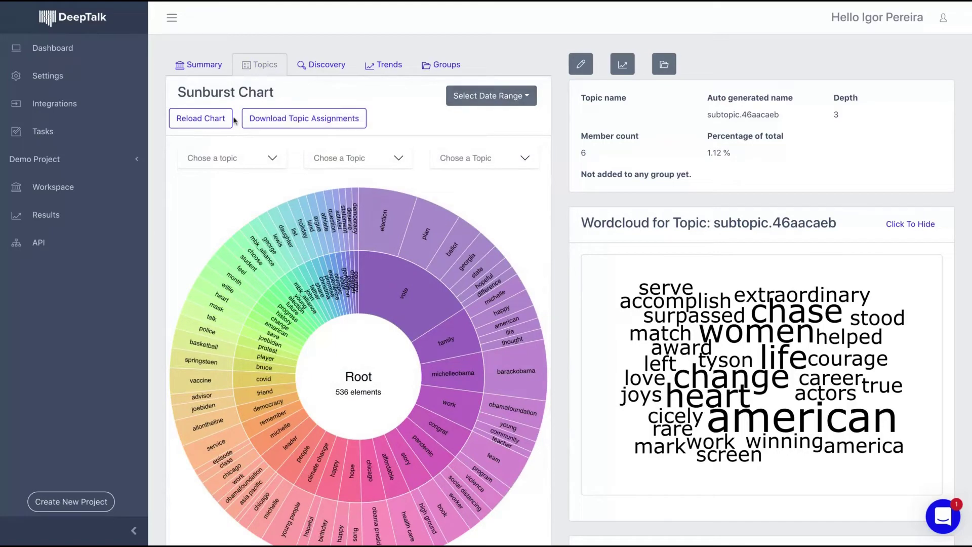
scroll(427, 274, down, 4)
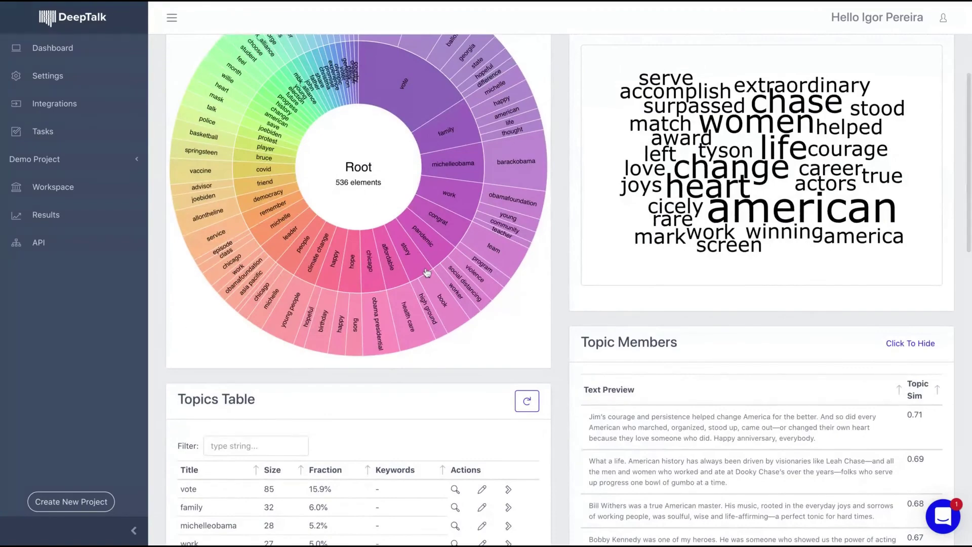
scroll(427, 273, up, 4)
scroll(557, 273, down, 1)
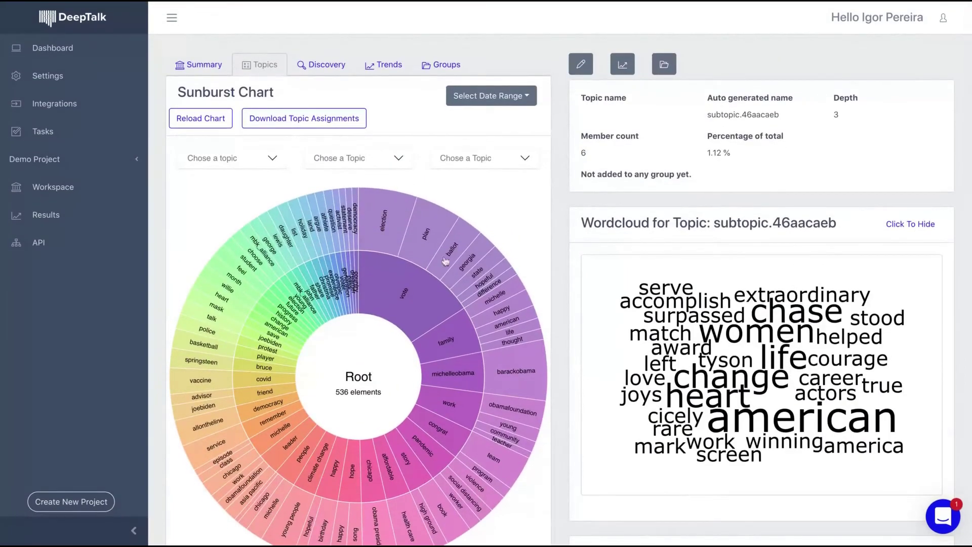
click(74, 50)
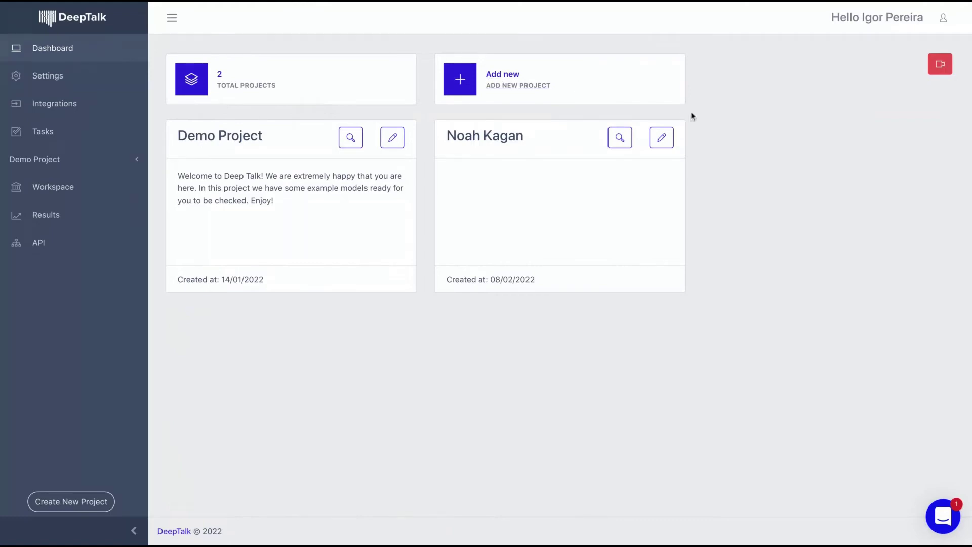
click(665, 136)
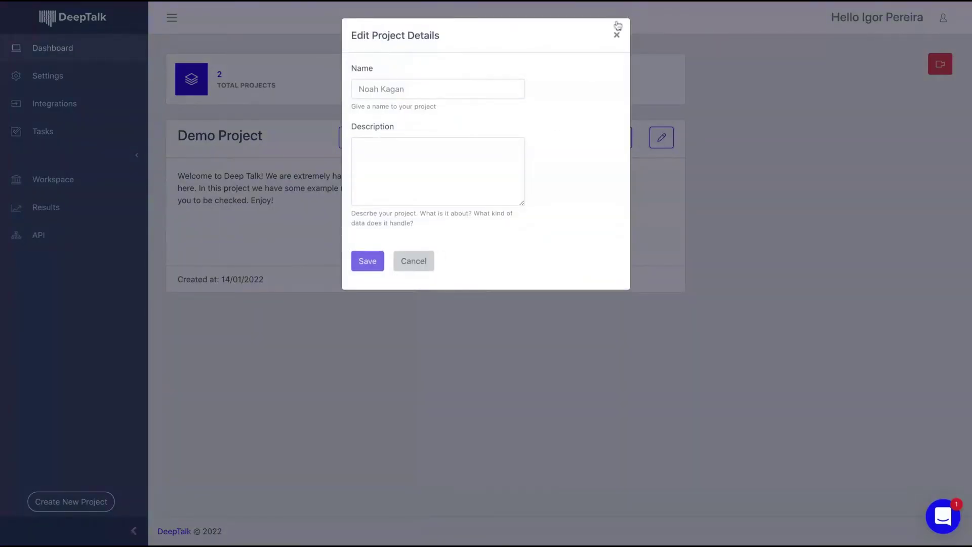
click(617, 35)
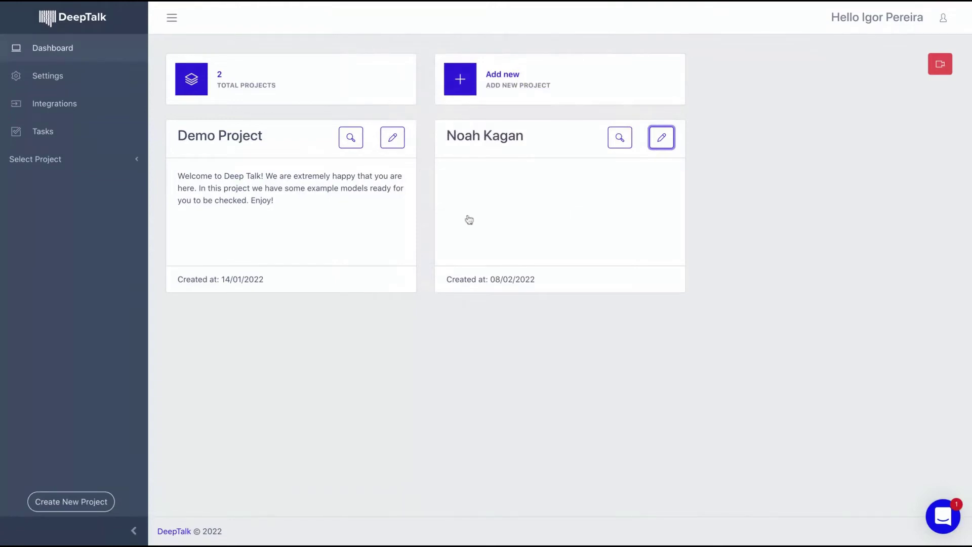
click(940, 64)
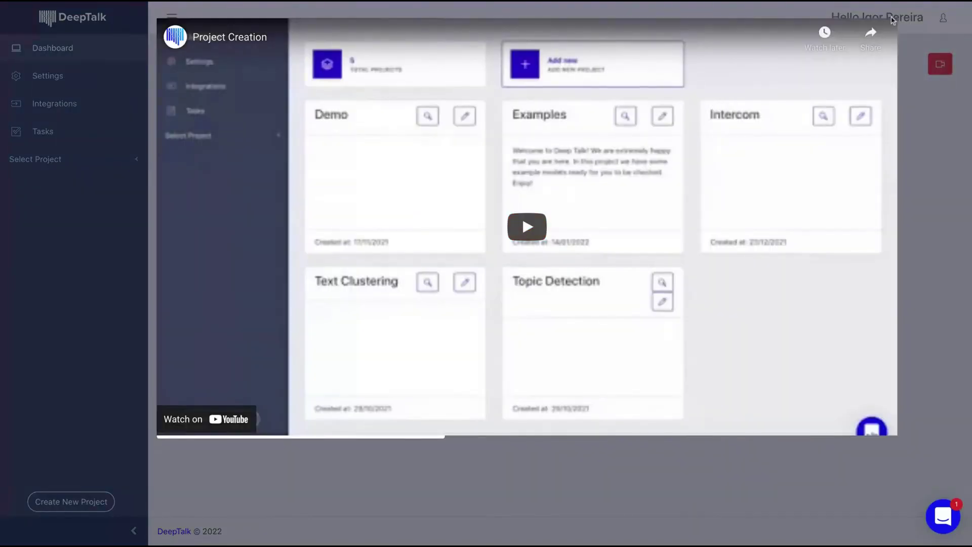
click(914, 37)
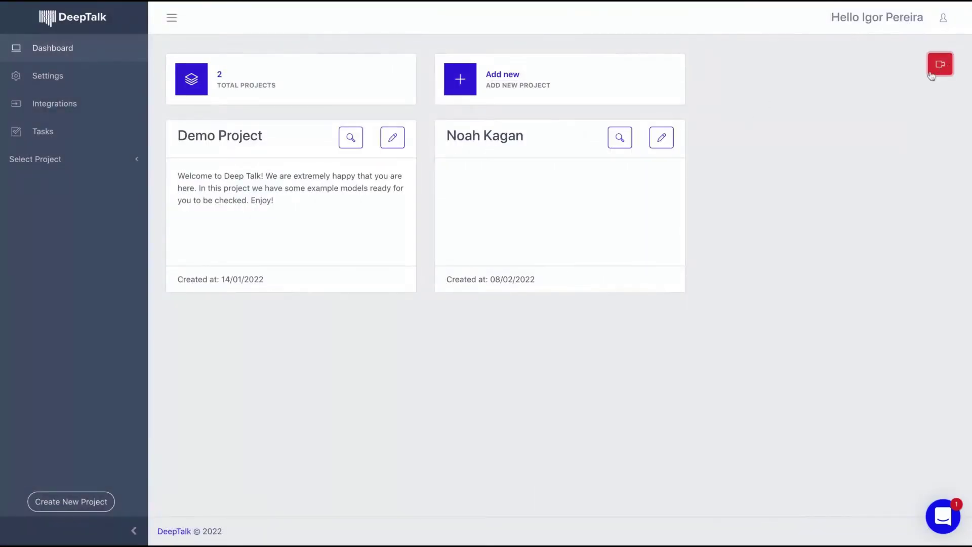
click(486, 74)
Add a new project named 'Test'.
click(460, 113)
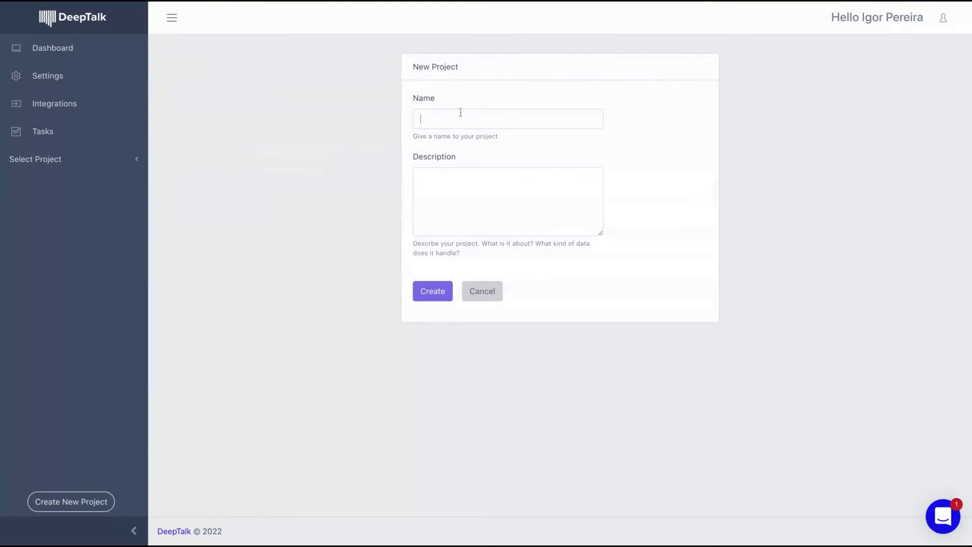
text(Test)
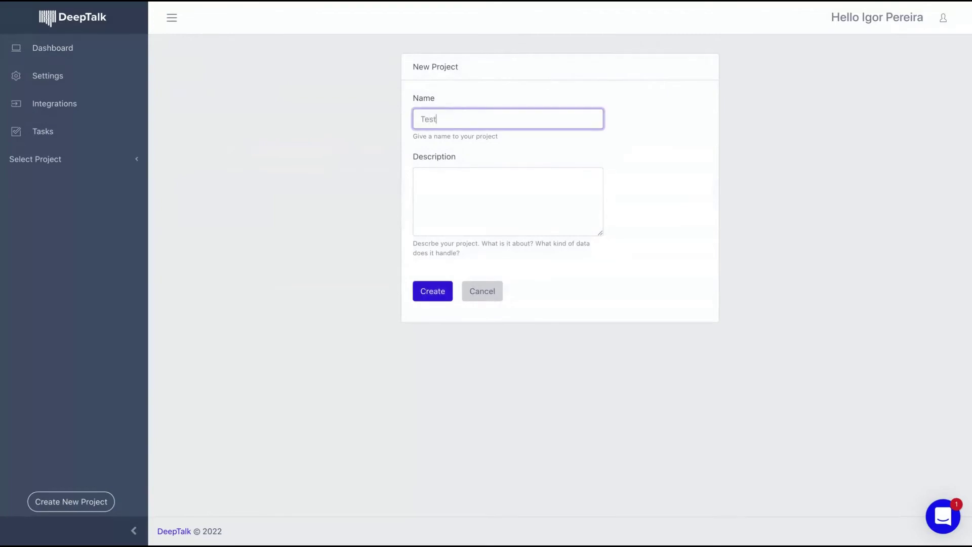
key(Return)
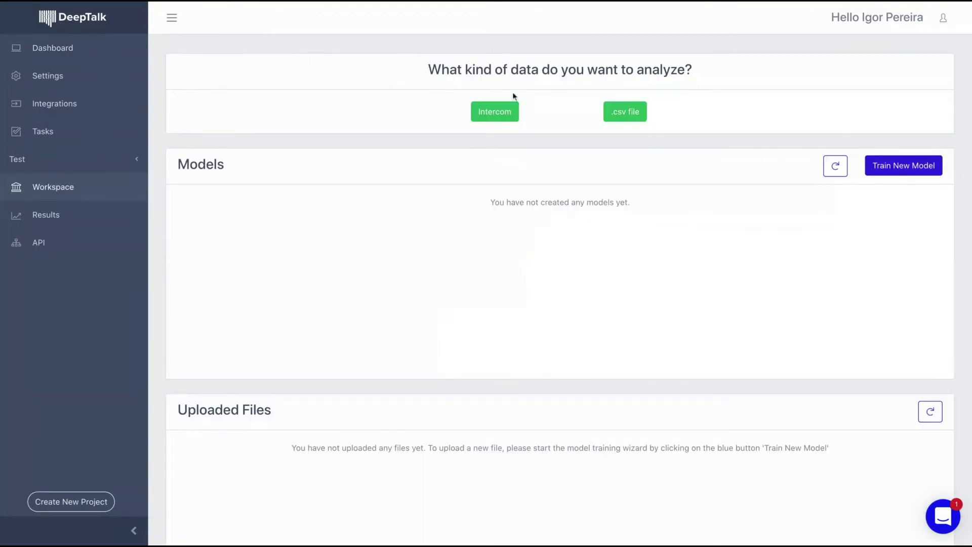
Start Train New Model and choose Text Data, then Conversations, in the Model Initializer.
click(625, 112)
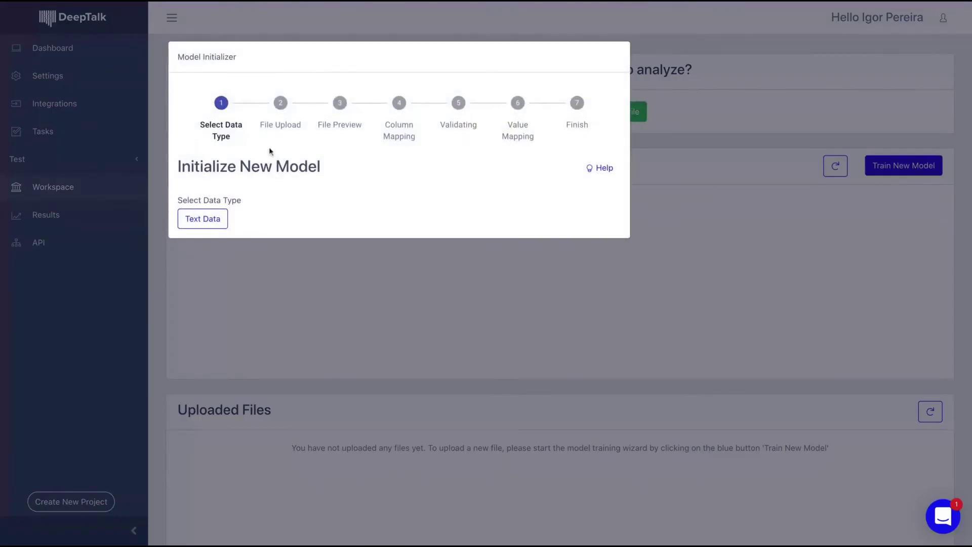
click(218, 219)
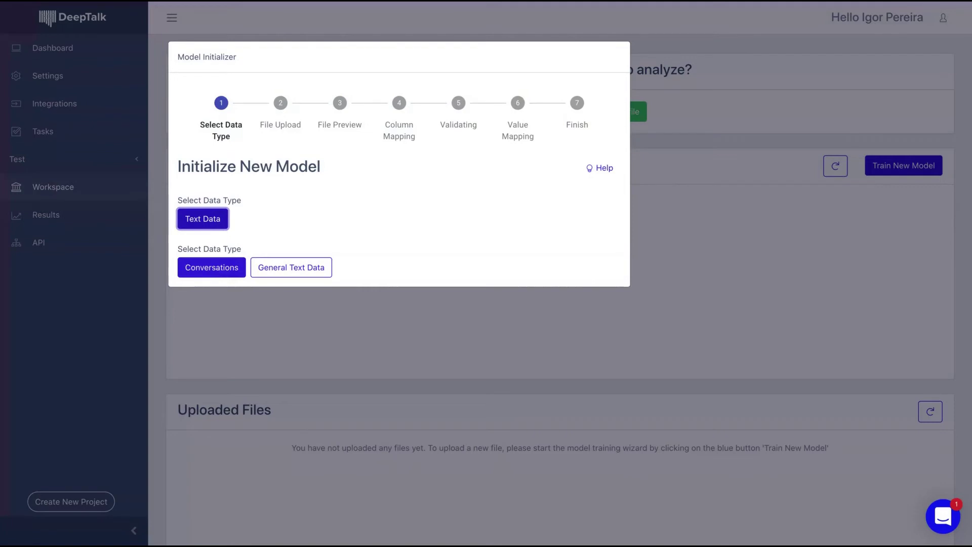
click(211, 267)
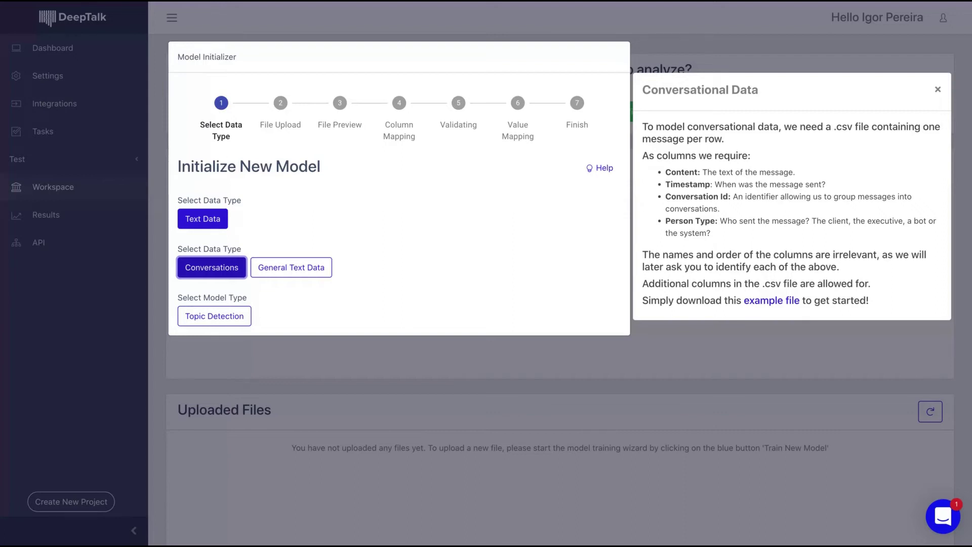
Toggle between Conversations and General Text Data, and try Text Clustering as the model type.
click(285, 273)
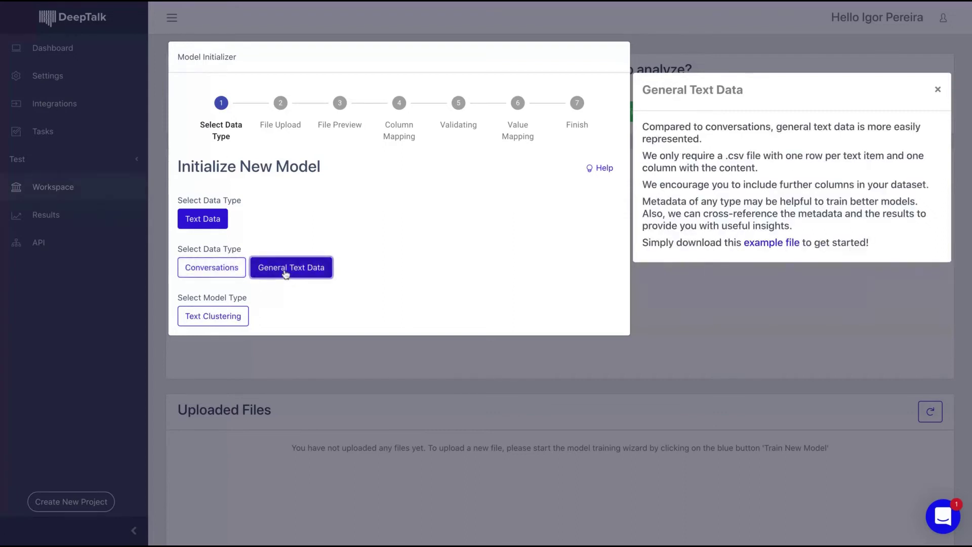
click(228, 268)
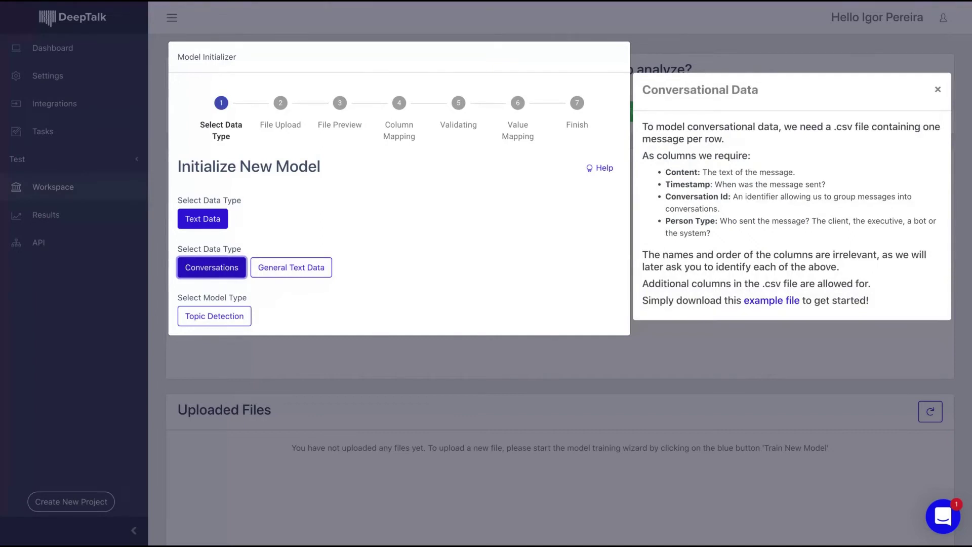
click(280, 274)
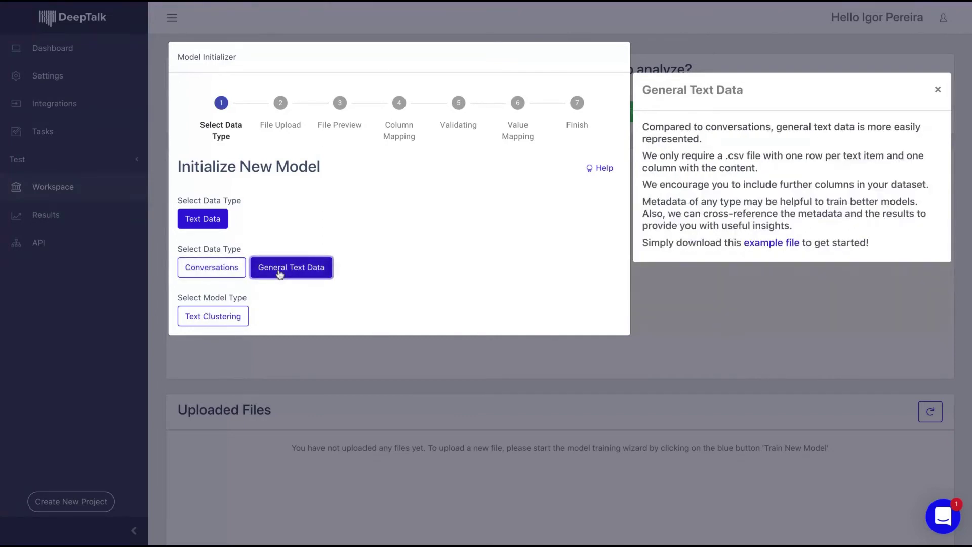
click(216, 323)
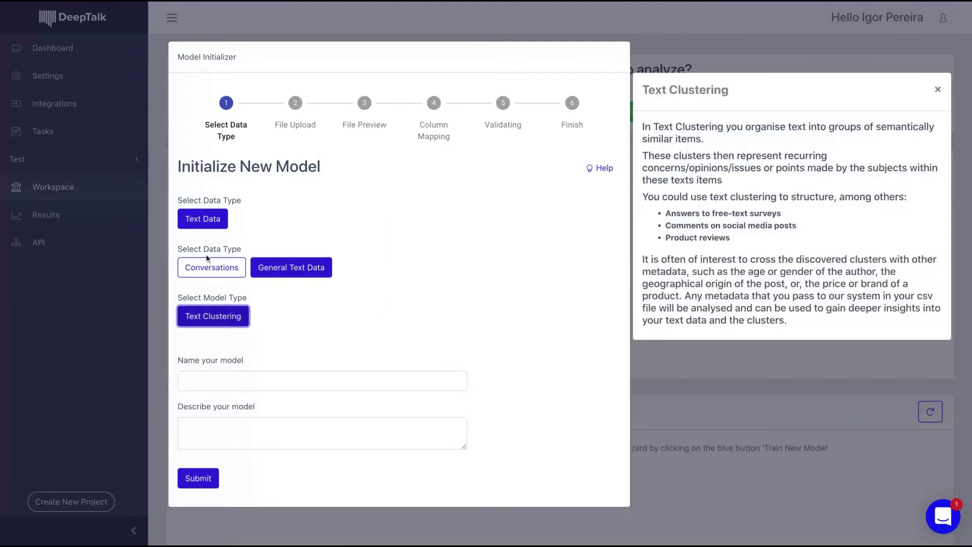
Try Topic Detection under Conversations, then close the help panel and model wizard.
click(210, 274)
click(212, 316)
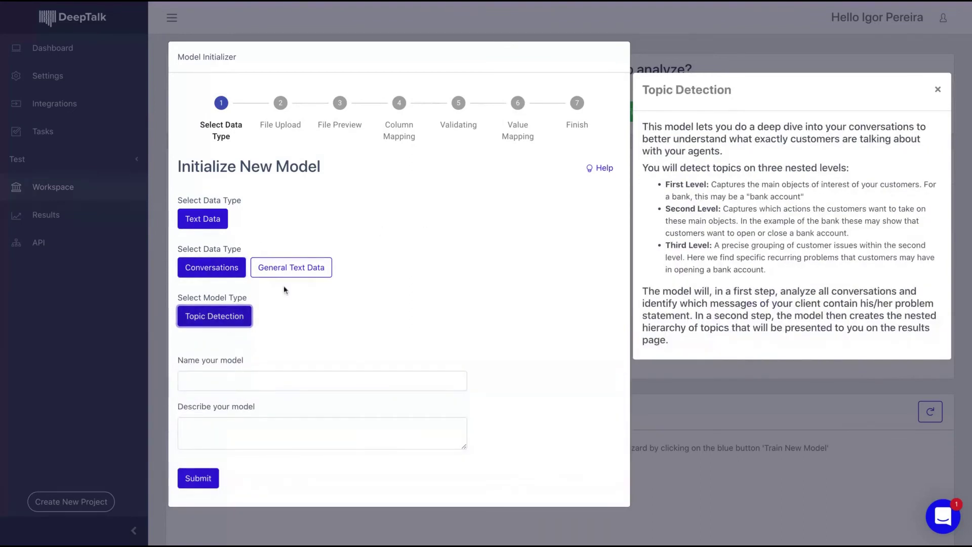
click(300, 272)
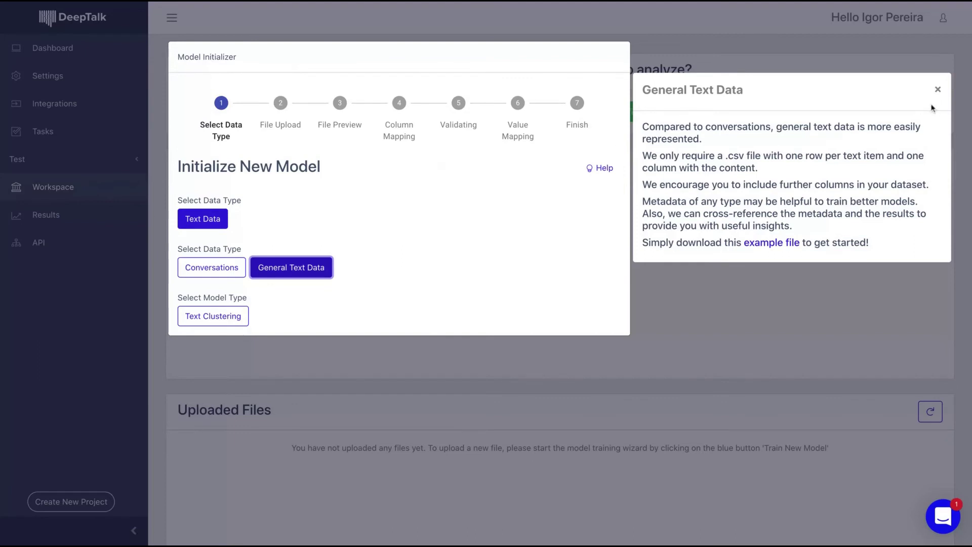
click(938, 89)
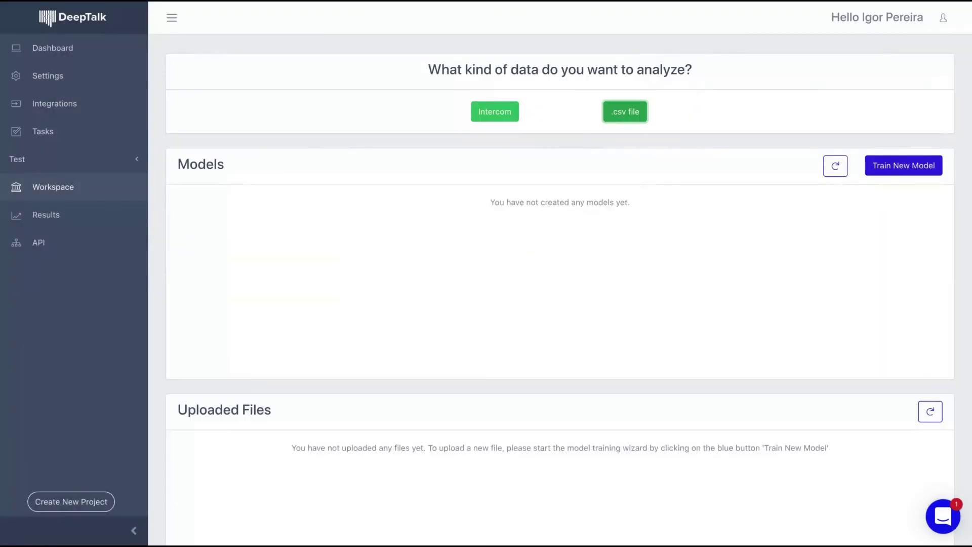
Return from the Test workspace to the DeepTalk projects dashboard.
click(108, 47)
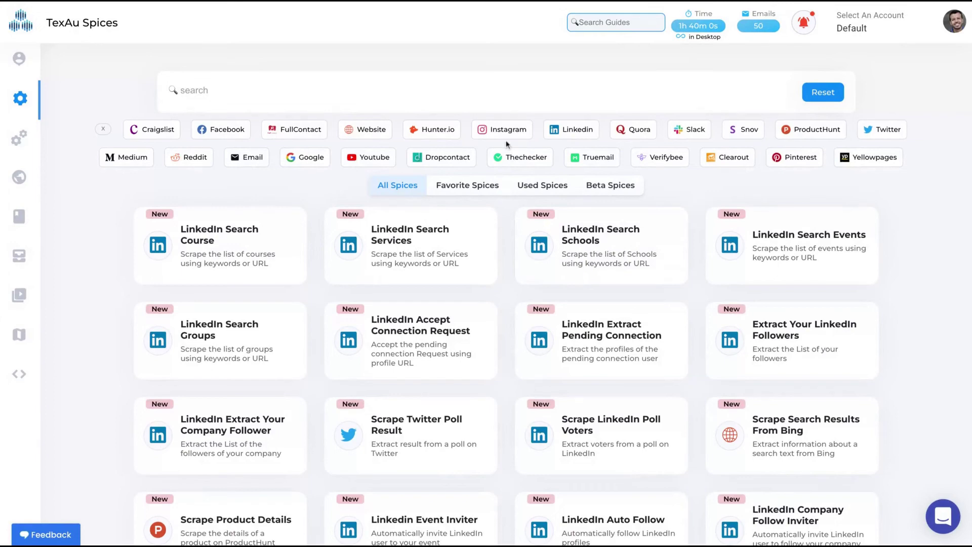
Filter TexAu spices to Twitter and open Extract Twitter Posts From A Hashtag.
click(872, 134)
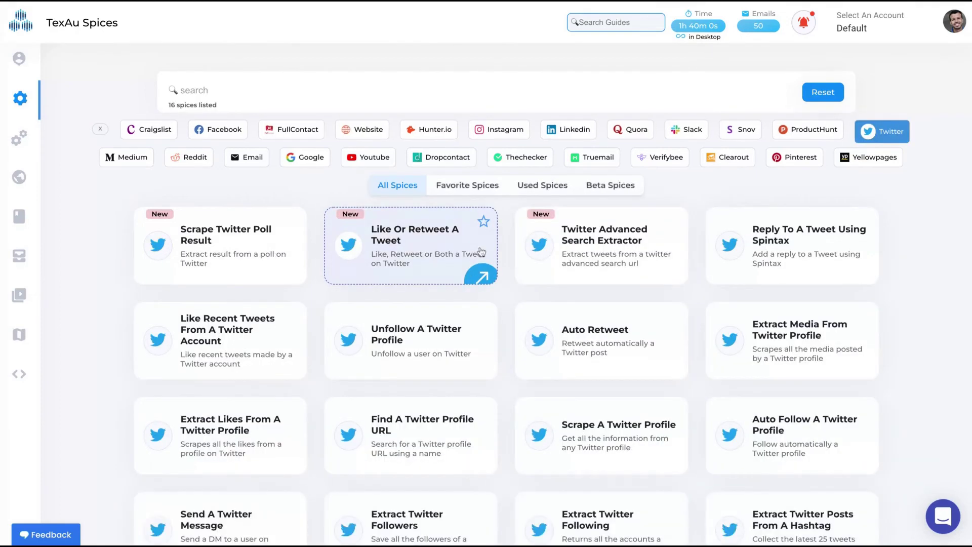
scroll(481, 252, down, 2)
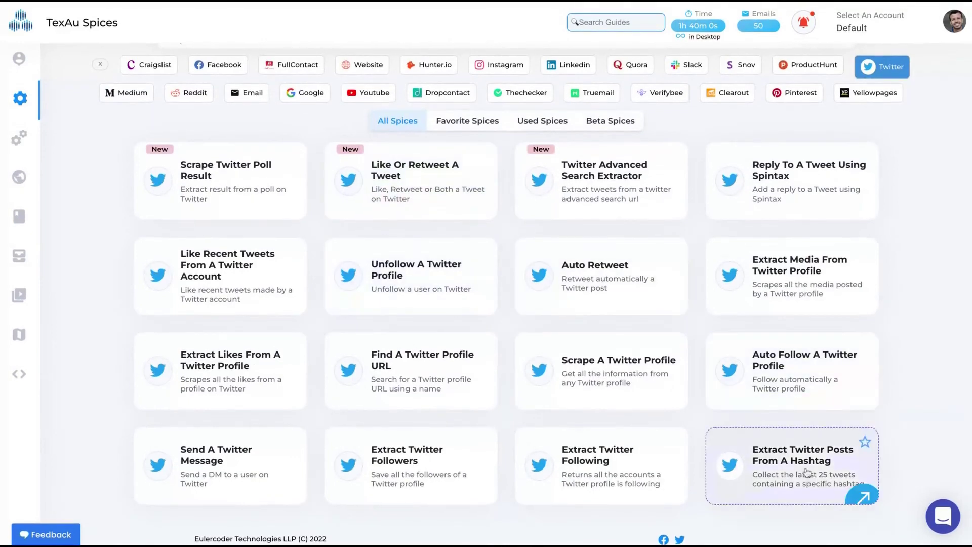
click(791, 492)
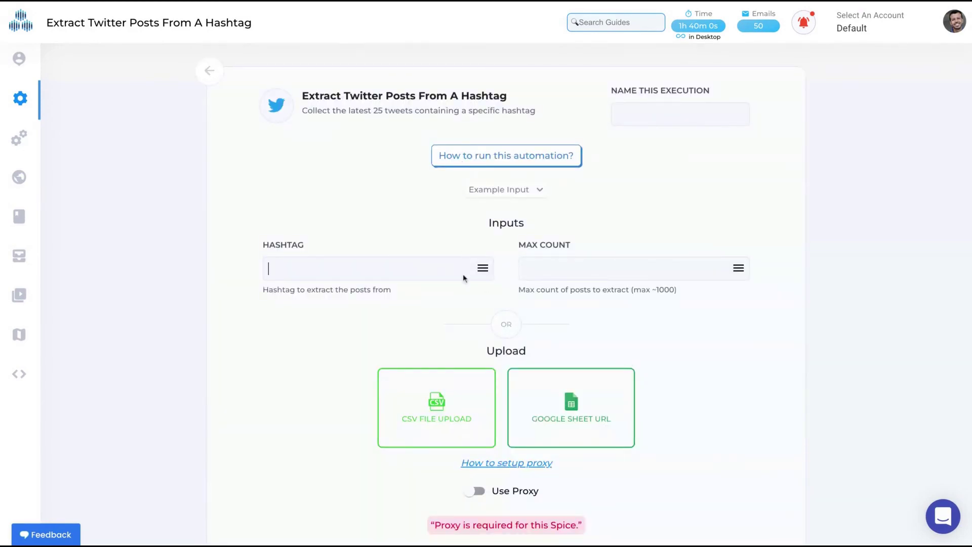
Enter #appsumo as the Hashtag and review the form, leaving Max Count empty.
text(#appsumo)
click(622, 259)
scroll(527, 305, down, 5)
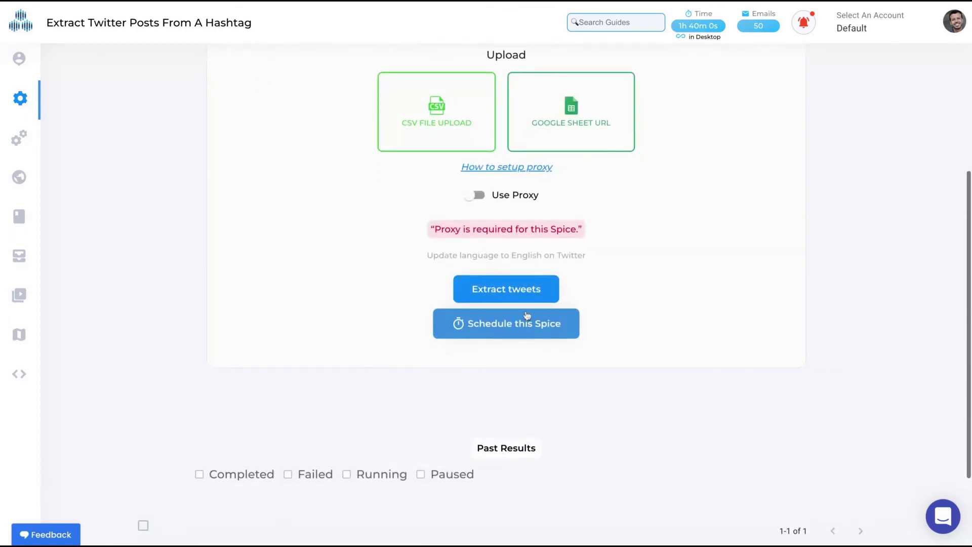
scroll(555, 277, up, 5)
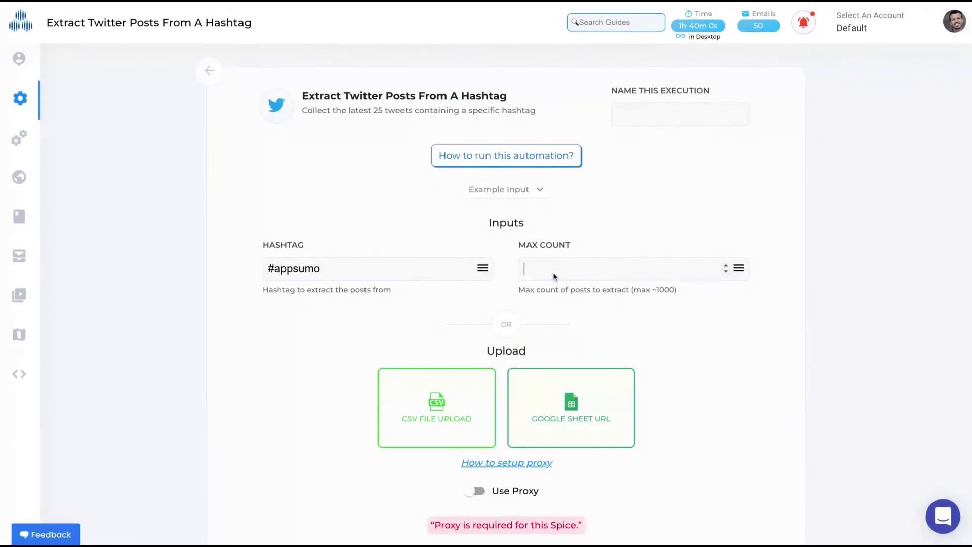